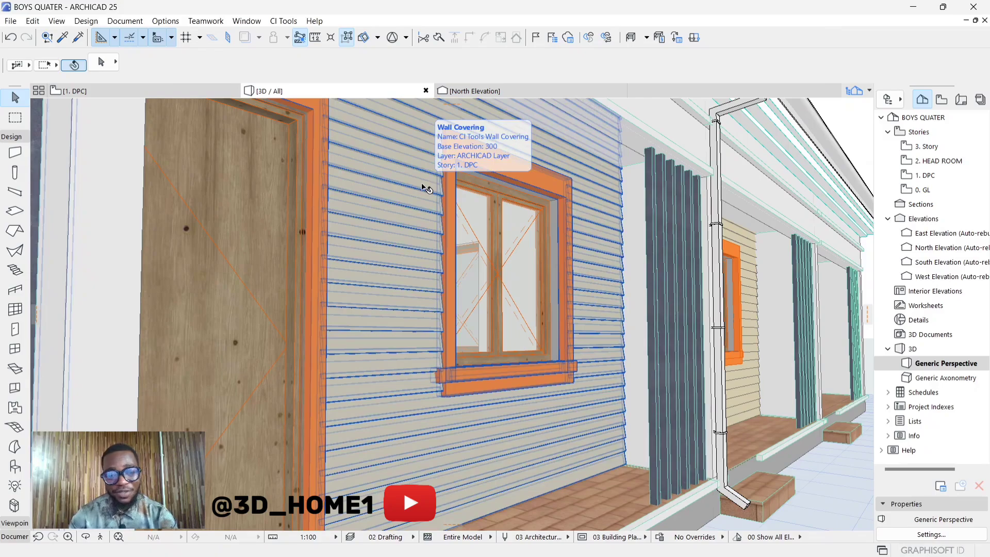
- Orbit and zoom to inspect the siding wall, window and dark stripes at oblique angles
scroll(415, 195, down, 2)
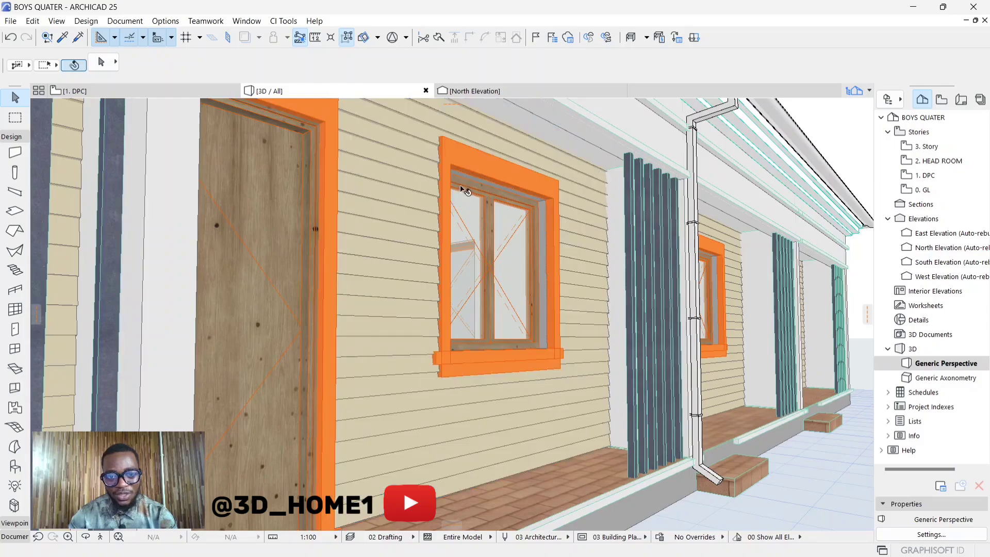
scroll(422, 193, up, 1)
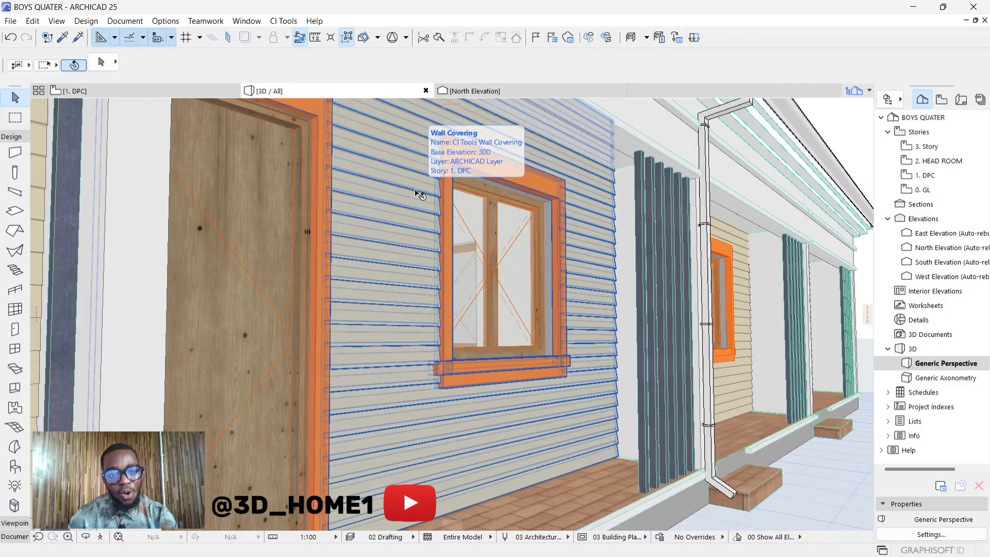
scroll(421, 195, down, 1)
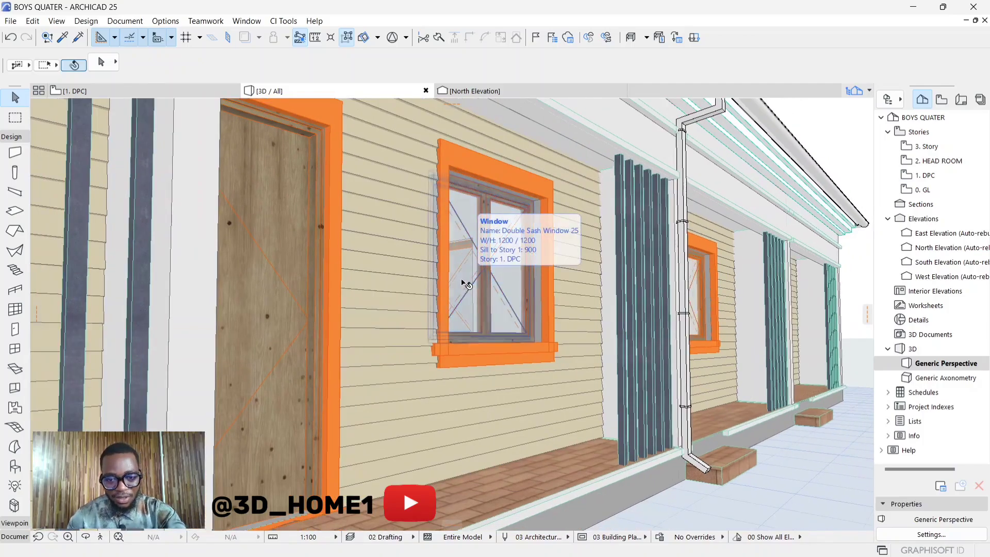
scroll(416, 282, up, 3)
shift+middle_drag(416, 281, 365, 251)
scroll(415, 245, down, 3)
scroll(448, 309, up, 3)
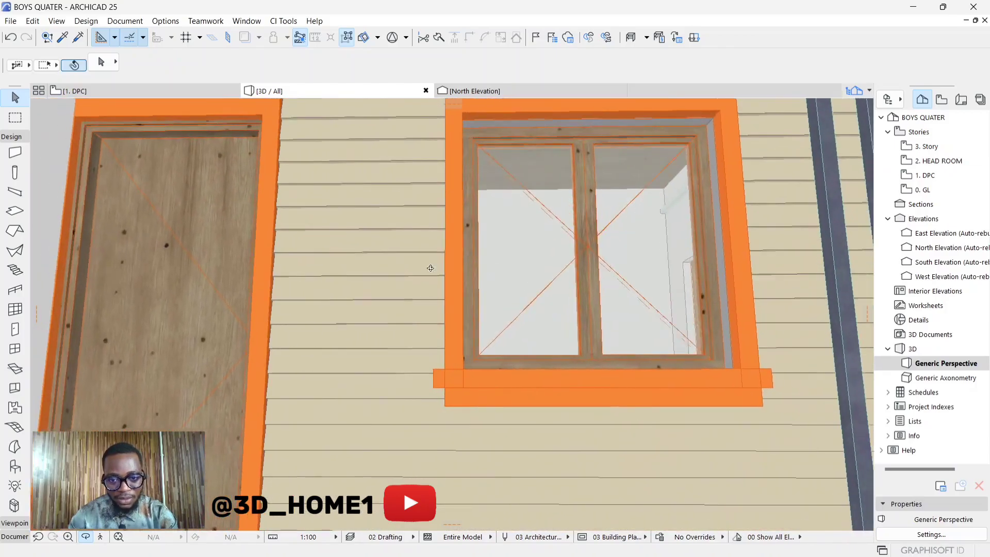
scroll(430, 268, down, 2)
shift+middle_drag(431, 268, 421, 224)
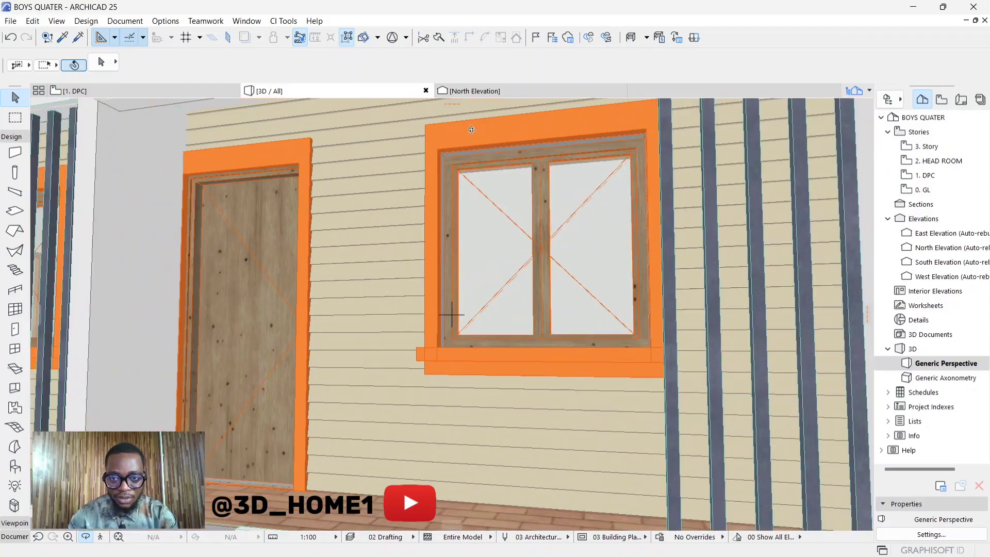
scroll(434, 154, up, 1)
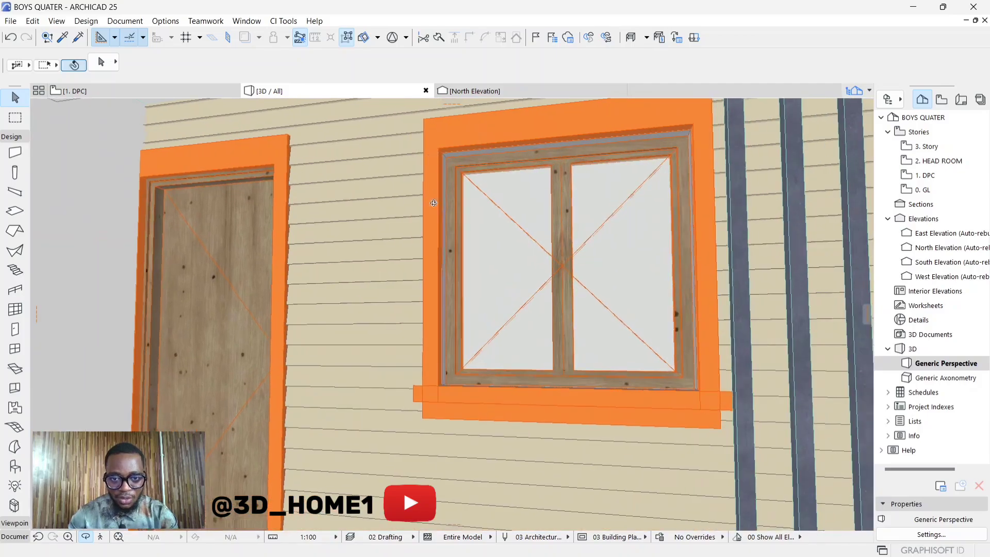
shift+middle_drag(434, 154, 691, 211)
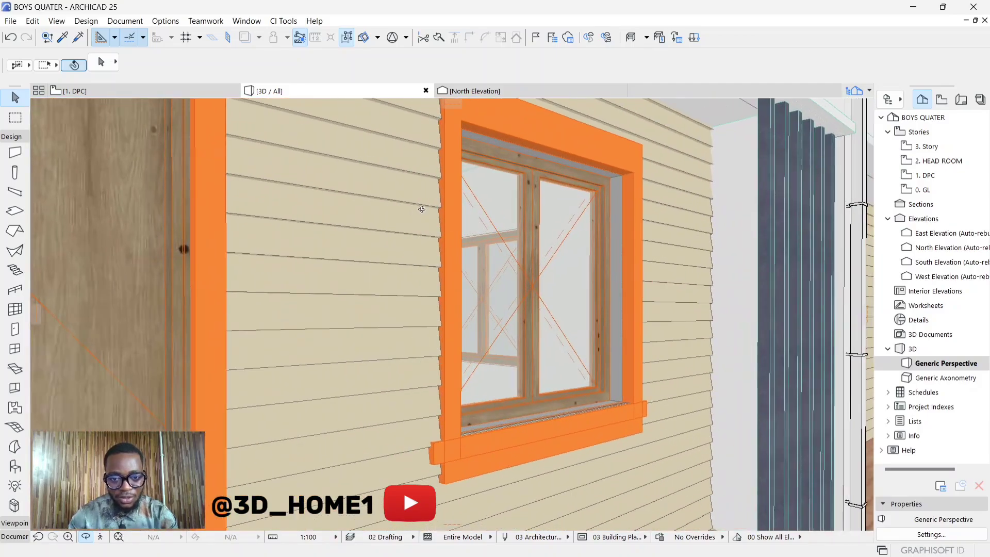
mouse_move(422, 210)
shift+middle_down()
mouse_move(632, 211)
mouse_move(499, 201)
mouse_move(539, 199)
mouse_move(518, 221)
shift+middle_up()
- Zoom out and orbit to a frontal view showing the whole facade and roof
scroll(594, 210, up, 5)
scroll(539, 199, down, 8)
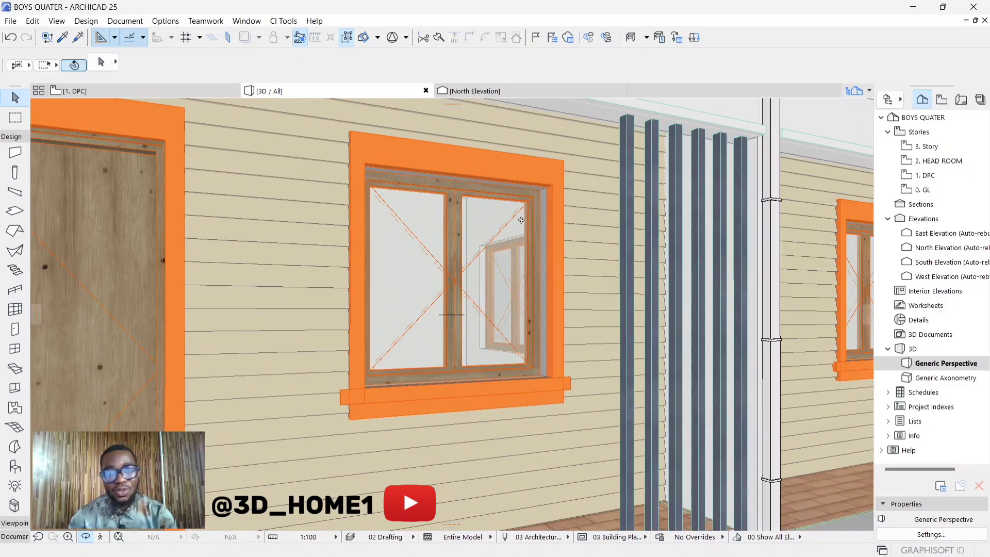
scroll(518, 221, down, 6)
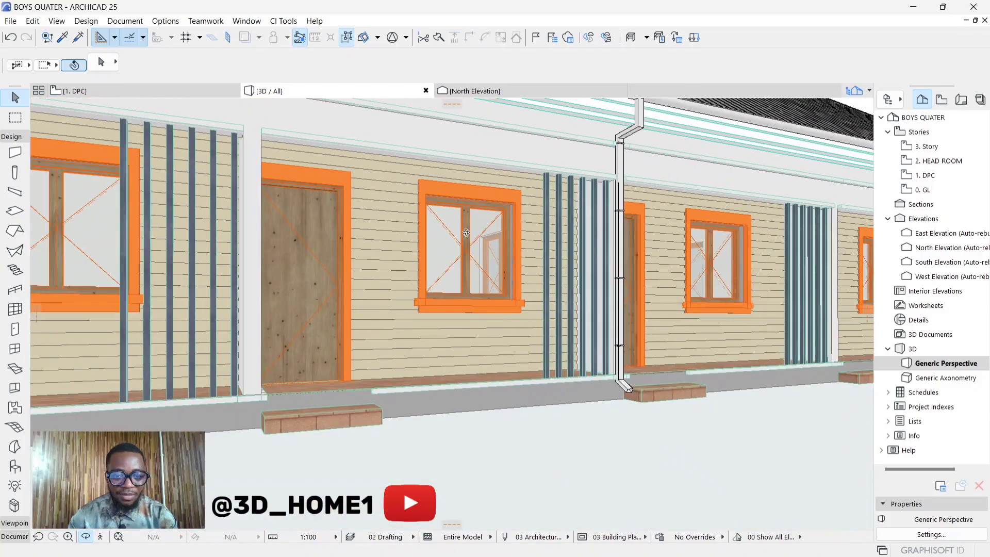
scroll(466, 233, down, 2)
mouse_move(453, 231)
shift+middle_down()
mouse_move(475, 228)
mouse_move(420, 243)
shift+middle_up()
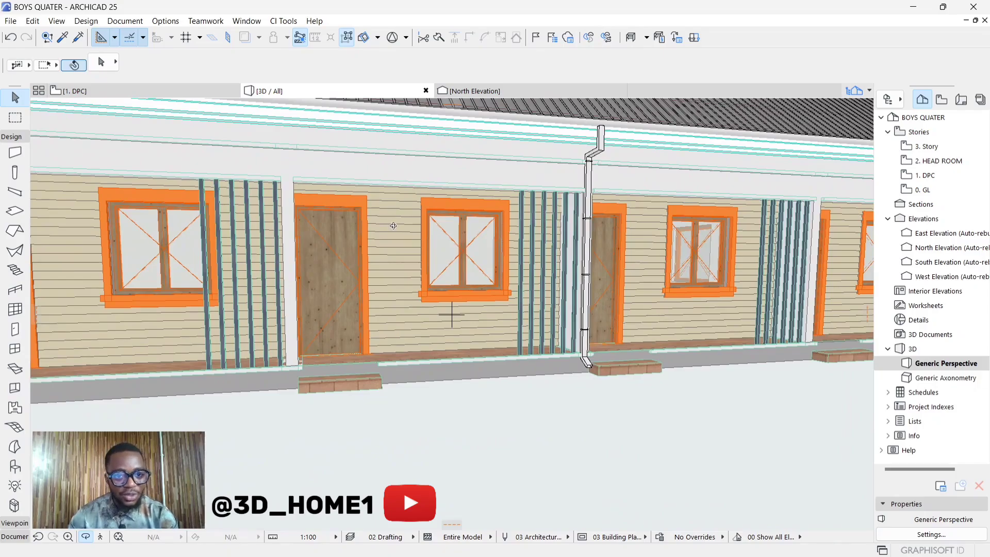
shift+middle_drag(393, 225, 400, 223)
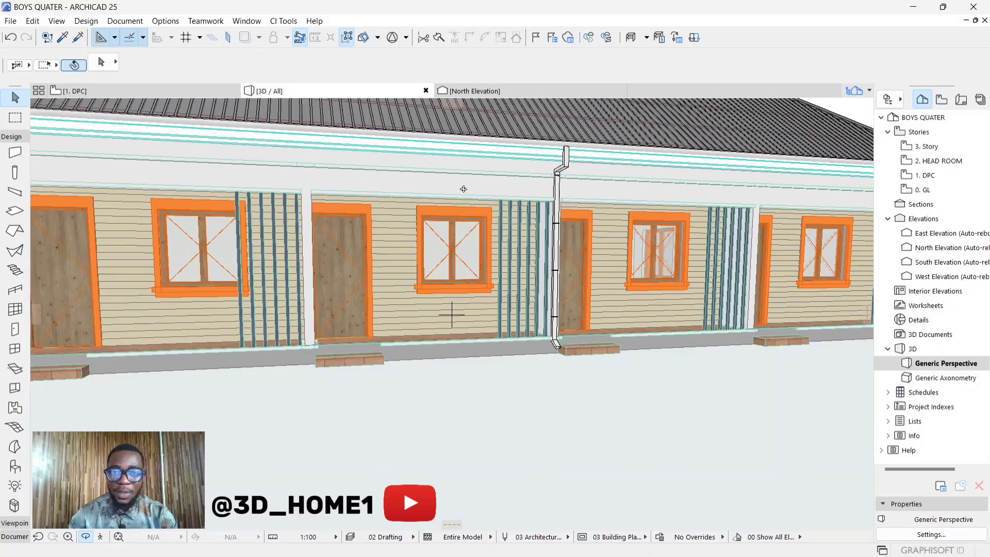
scroll(455, 189, down, 2)
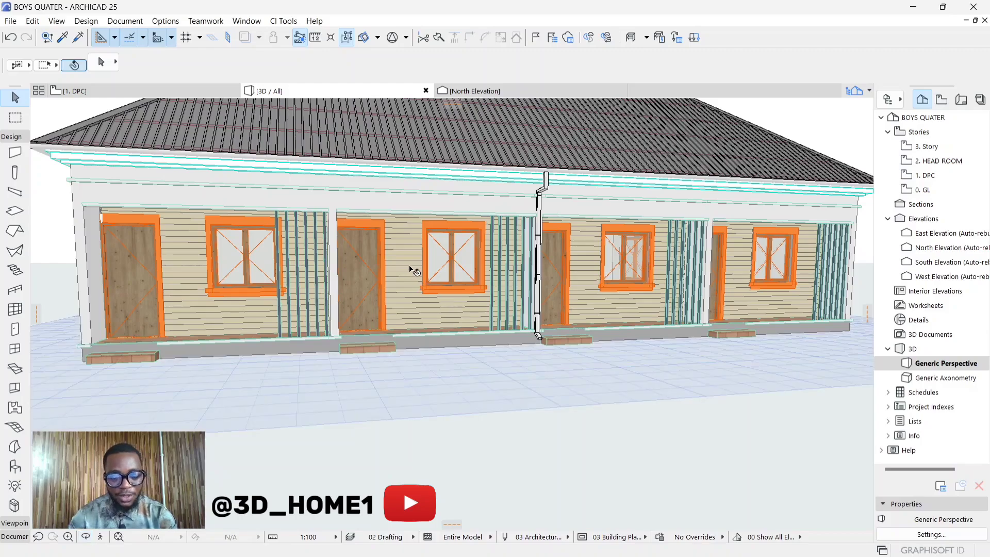
- Delete the CI Tools weatherboard coverings on the left, middle and rightmost entrance wall sections
click(411, 272)
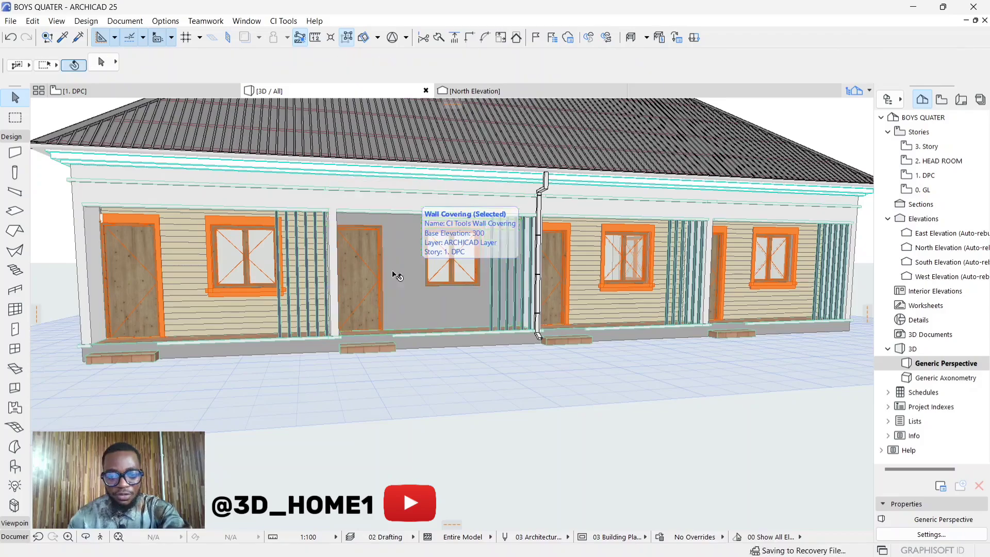
click(194, 258)
key(Delete)
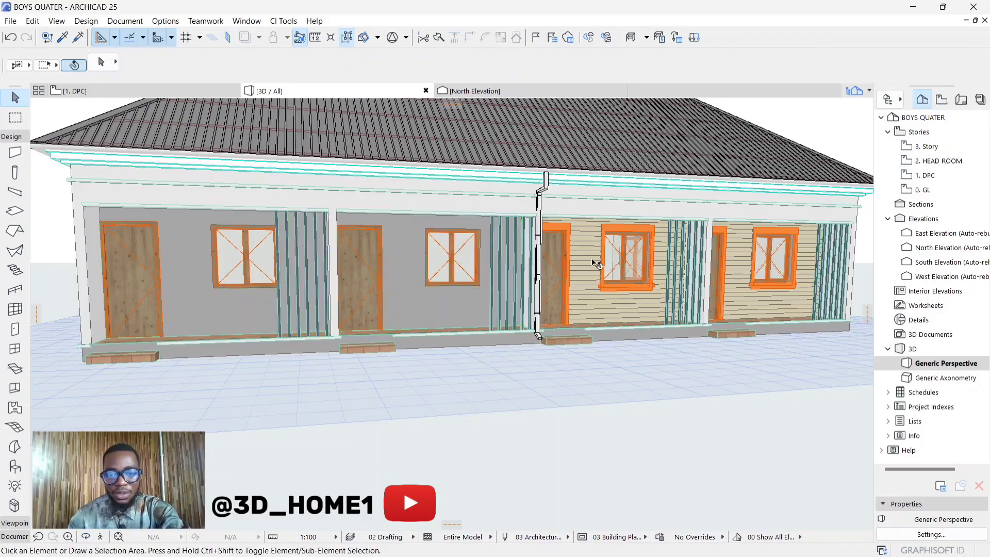
click(596, 264)
key(Delete)
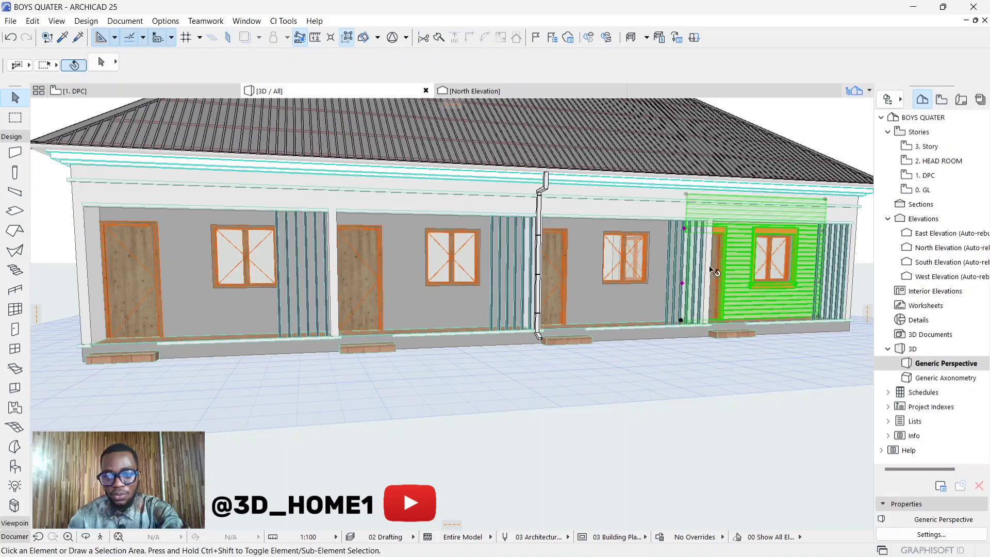
click(714, 270)
key(Delete)
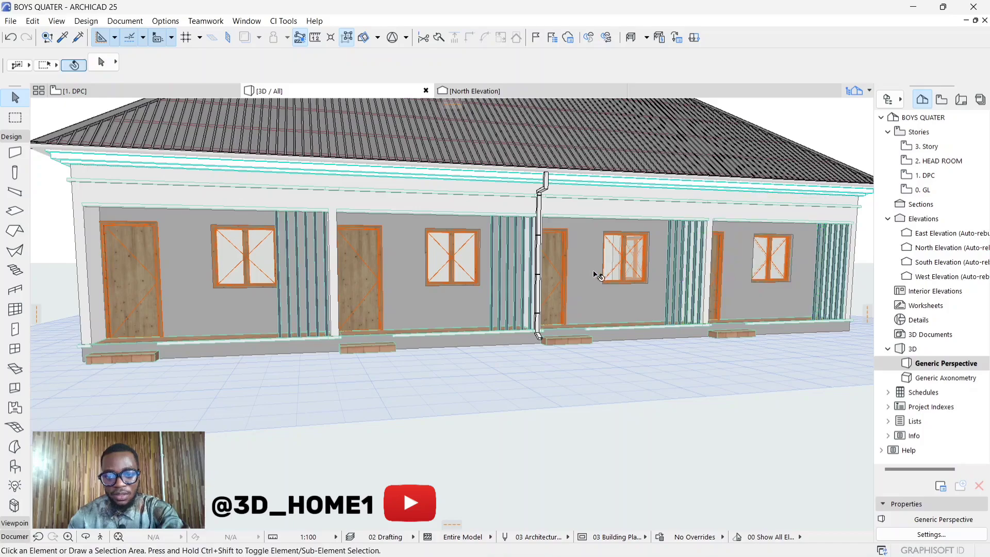
click(71, 92)
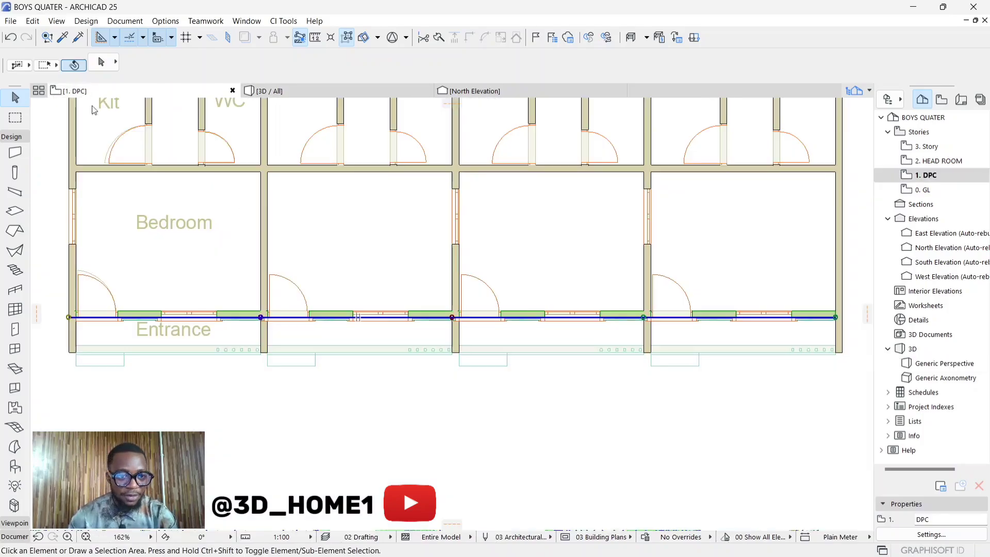
click(312, 269)
scroll(368, 363, down, 5)
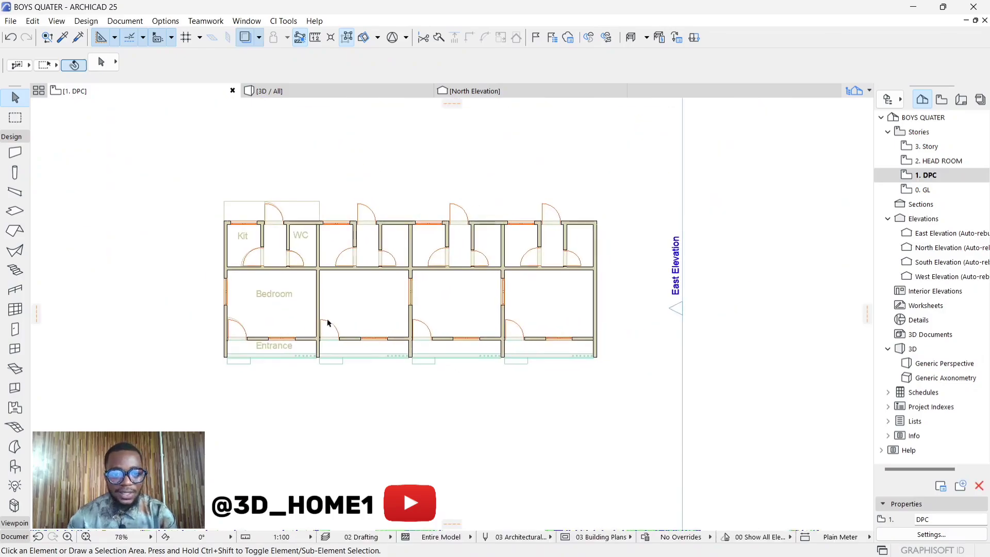
scroll(261, 338, up, 5)
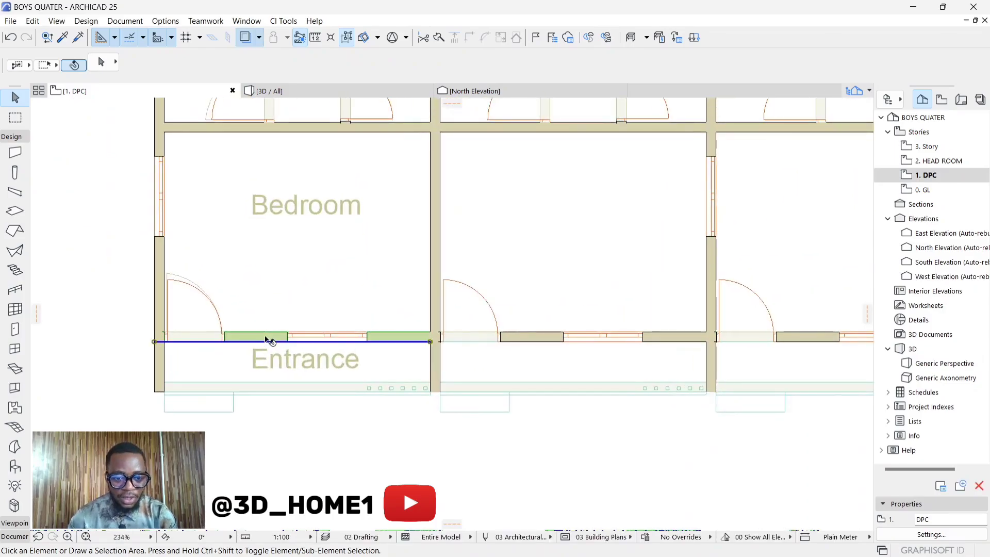
click(266, 340)
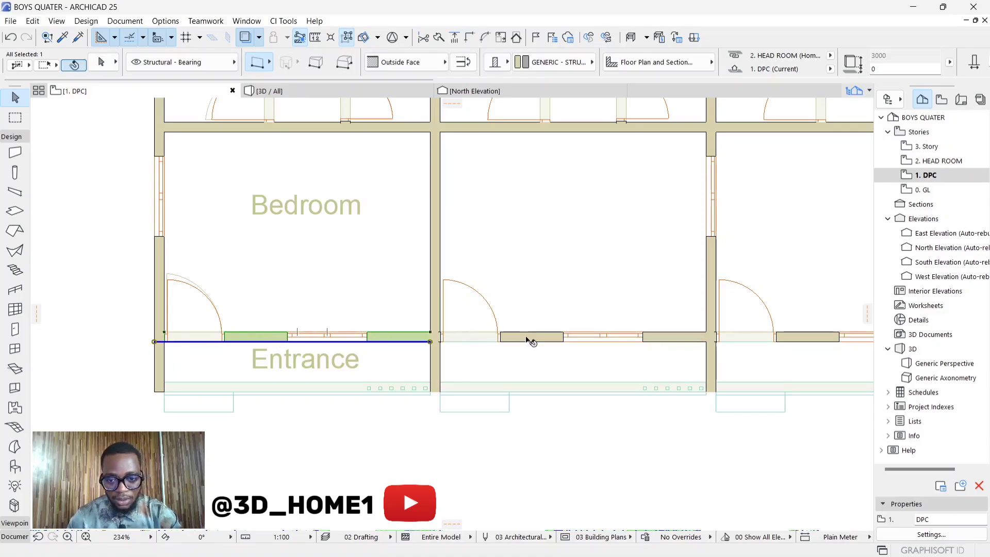
click(251, 91)
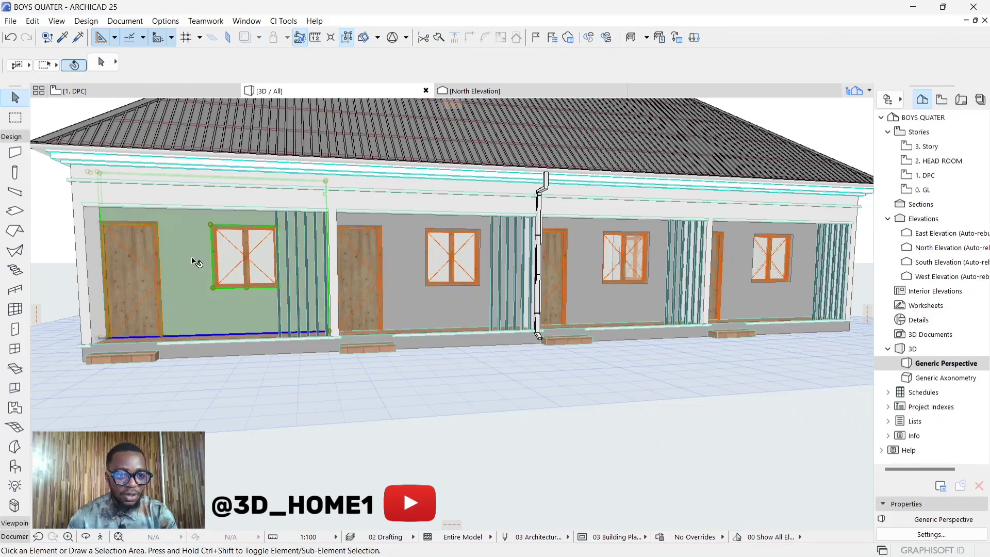
click(197, 263)
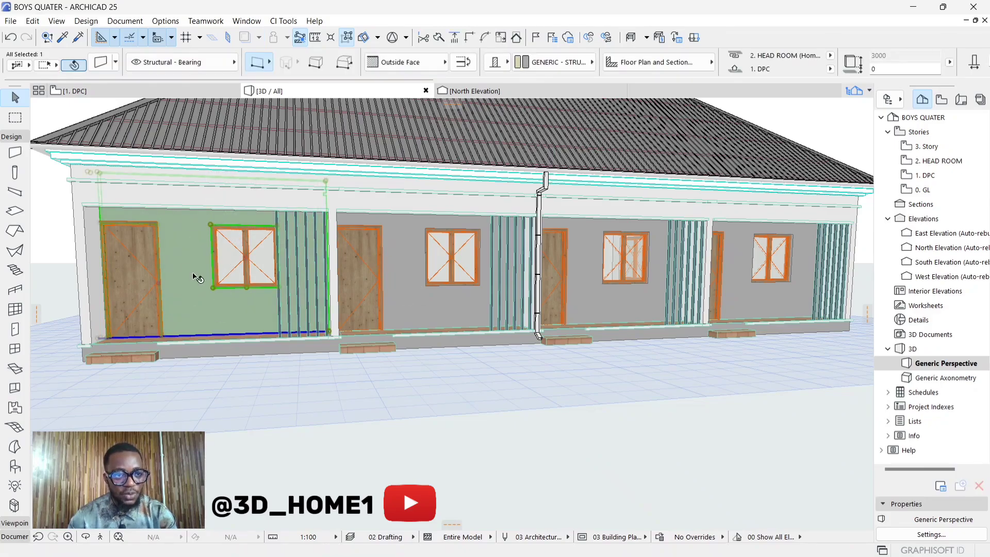
click(283, 21)
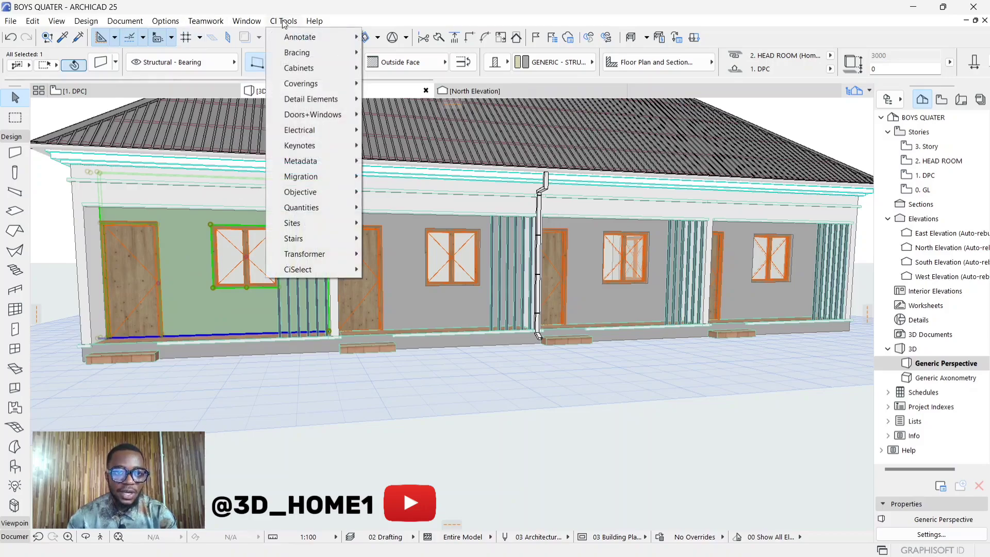
mouse_move(328, 84)
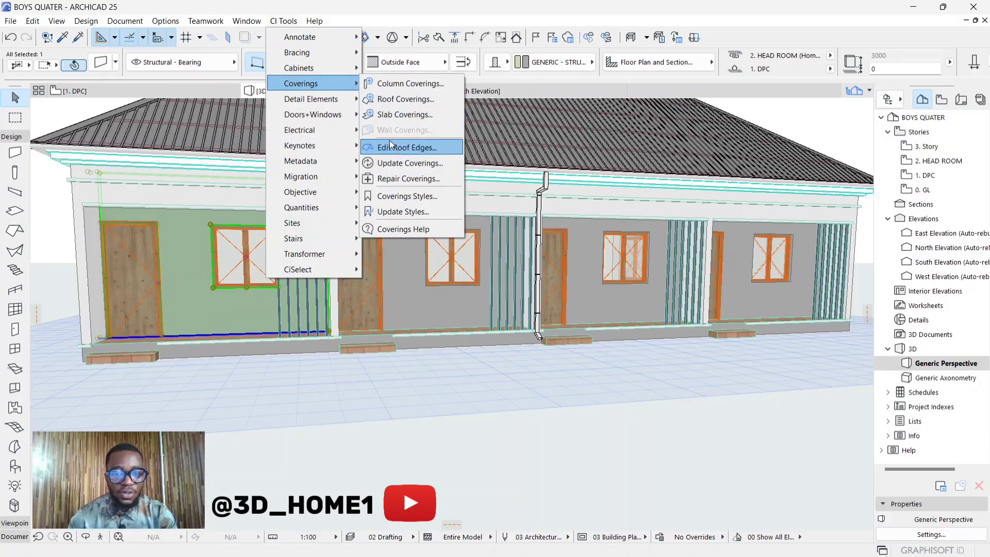
click(103, 90)
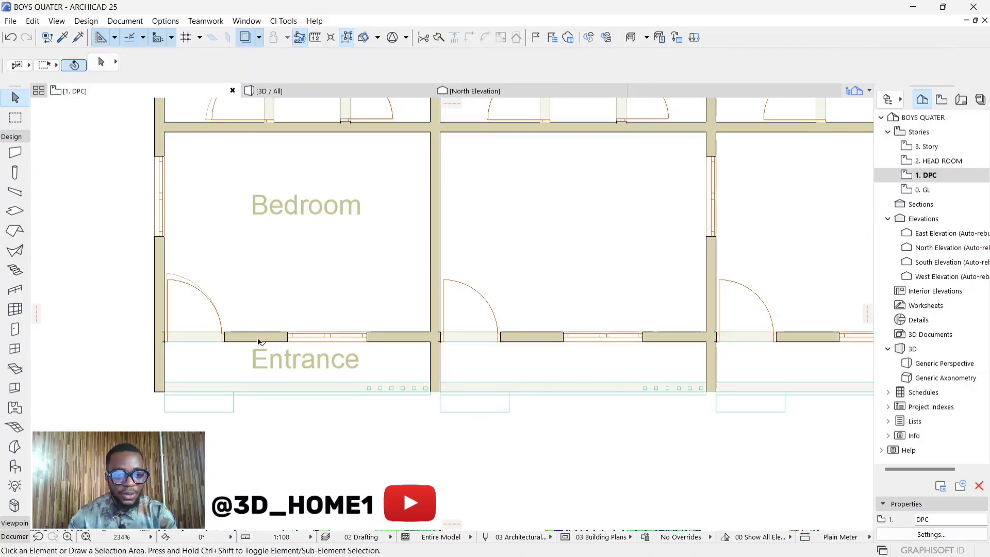
- Select the Entrance wall on the 1. DPC plan and bring up the CI Tools menu
click(259, 342)
click(265, 339)
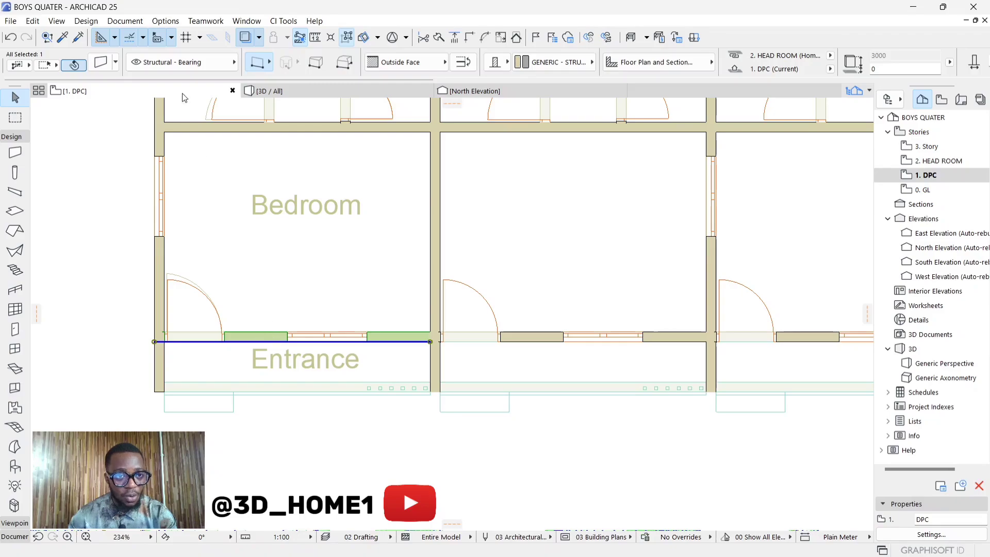
click(285, 22)
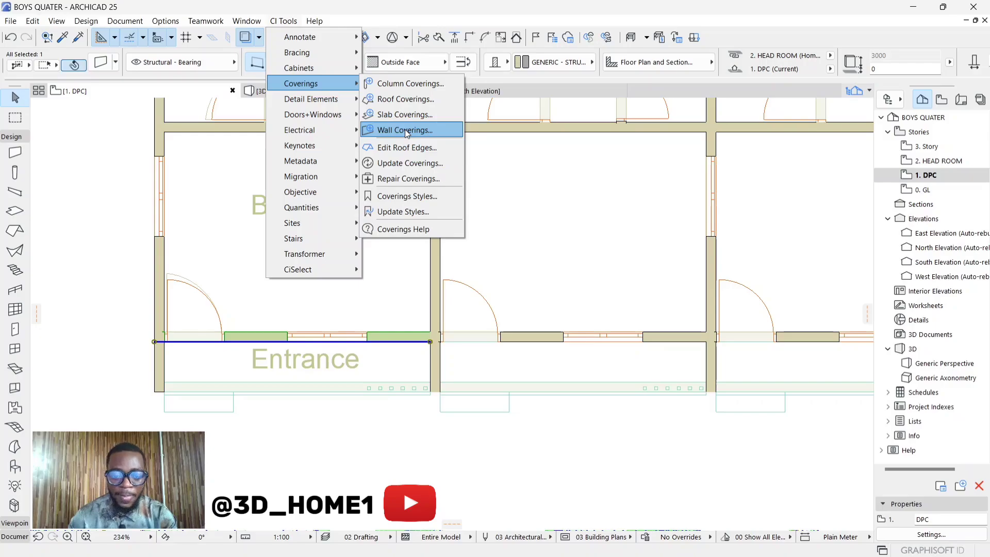
- Open the Wall Coverings settings and page back to the first Configuration page
click(404, 130)
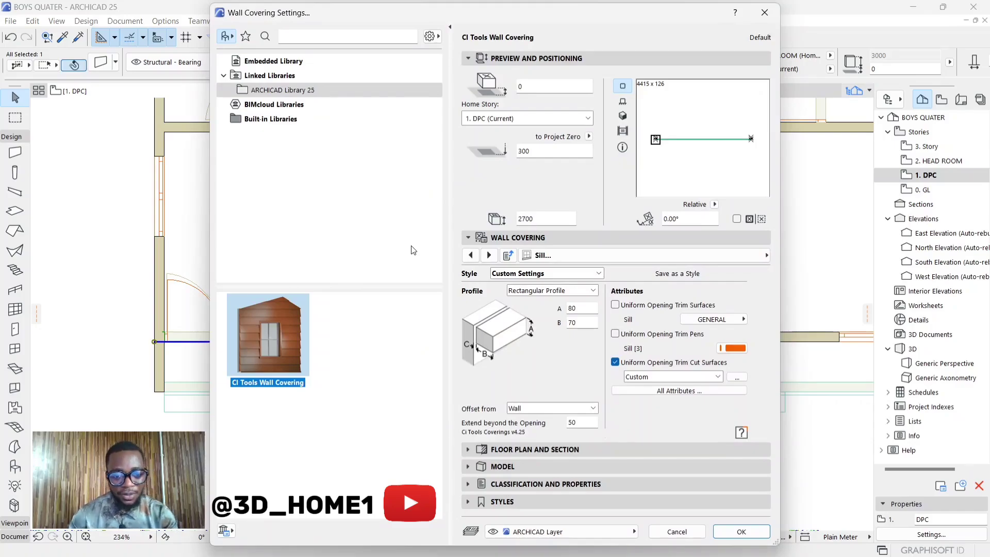
click(470, 255)
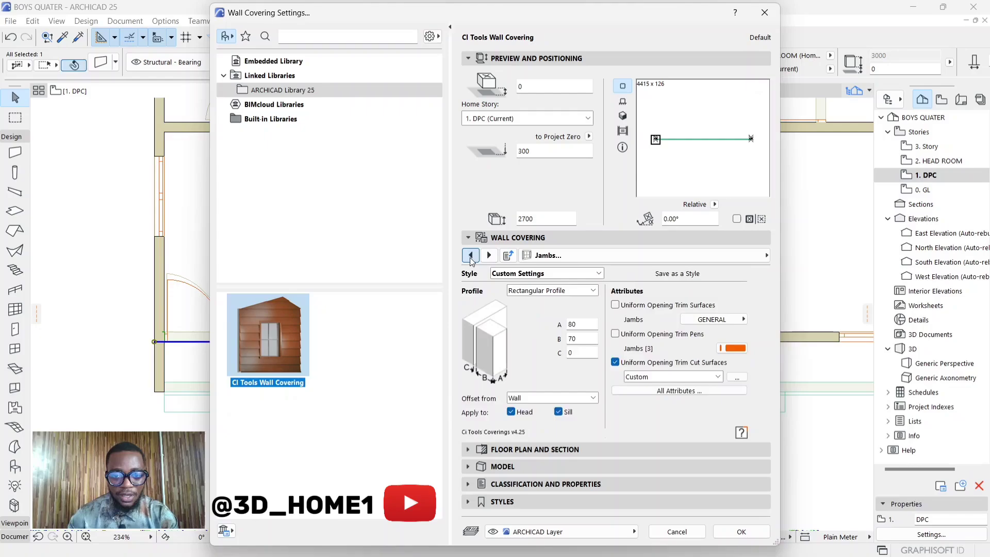
click(469, 255)
click(469, 255)
click(469, 255)
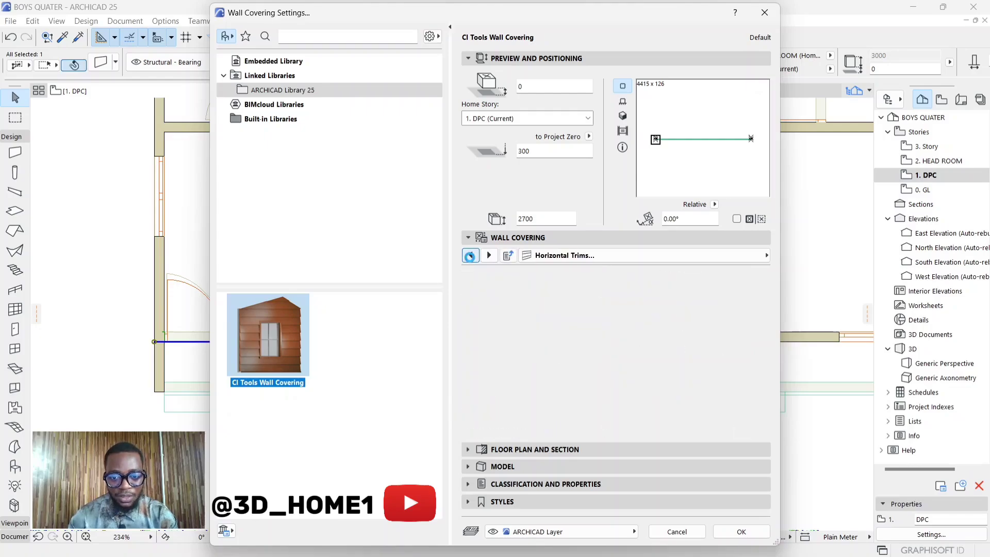
click(469, 255)
click(470, 255)
click(469, 255)
click(469, 255)
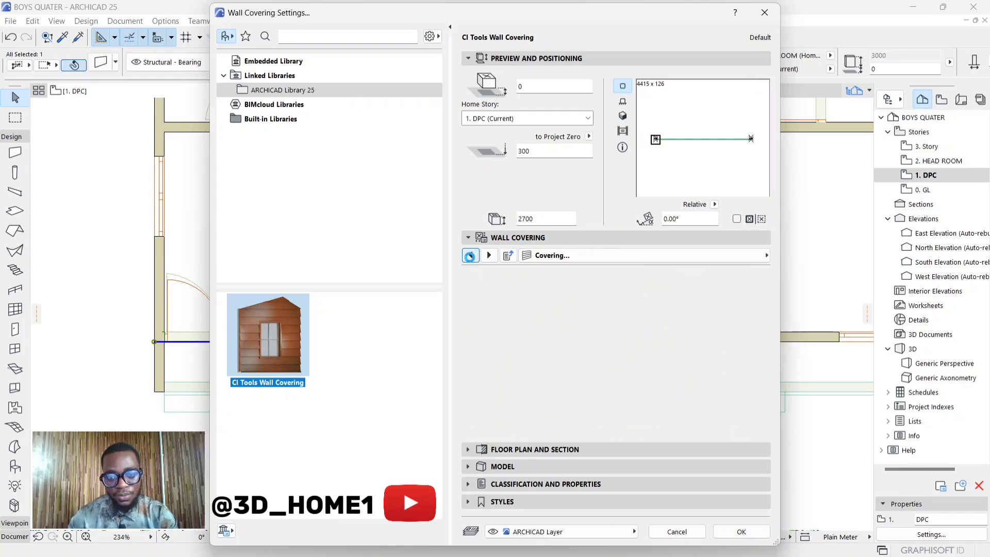
click(469, 255)
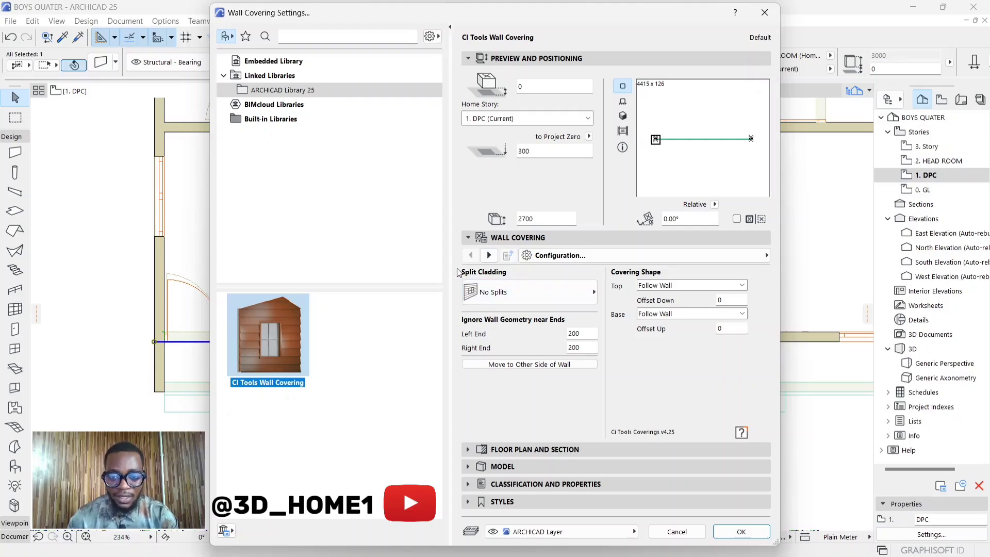
click(589, 294)
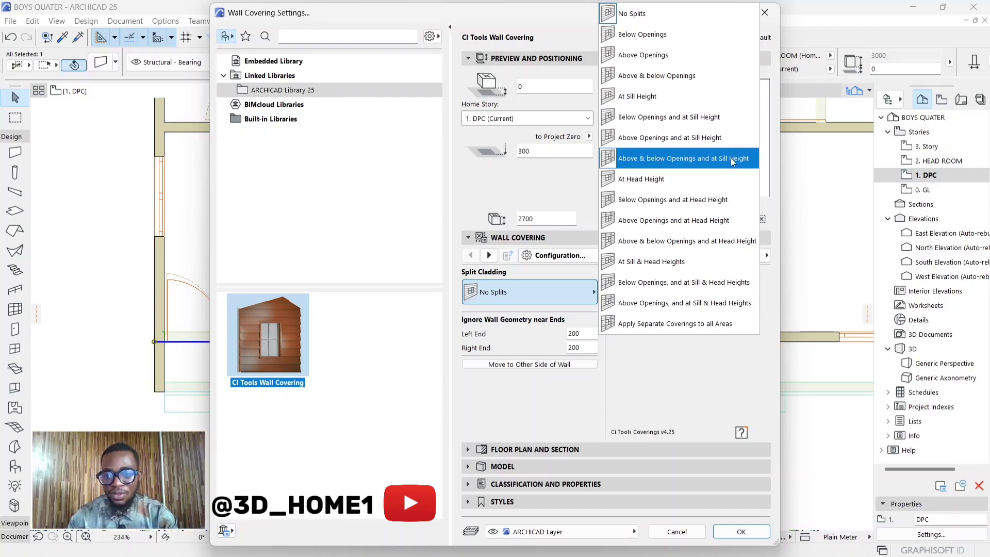
click(640, 15)
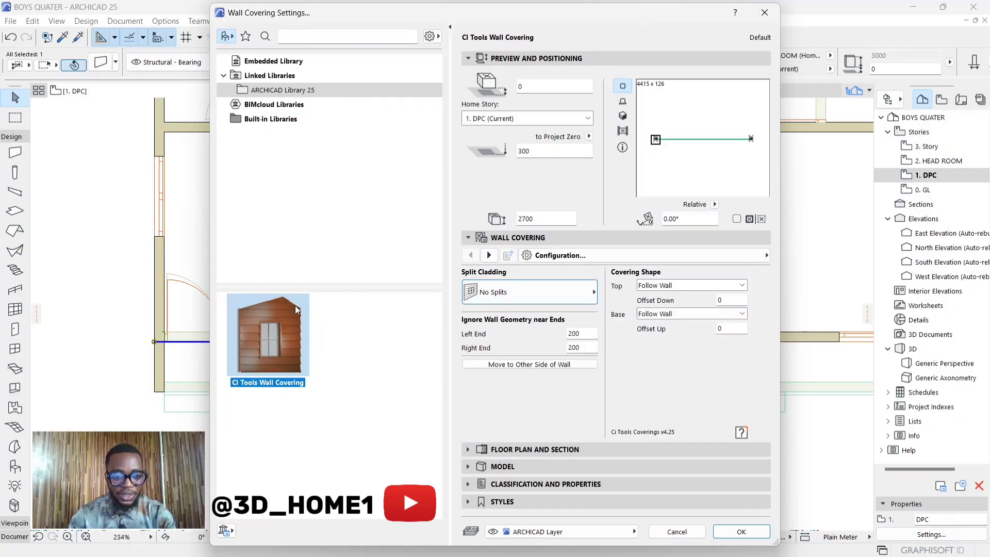
mouse_move(232, 308)
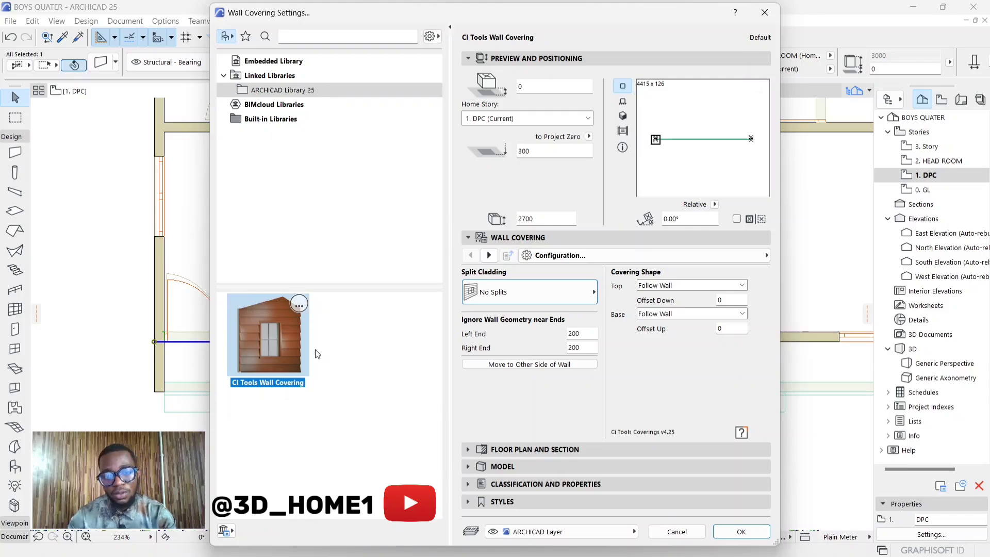
- On the Covering page, preview Generic, Board & Battens, Bricks/Blocks and Corrugate profiles, then restore Weatherboards
click(489, 255)
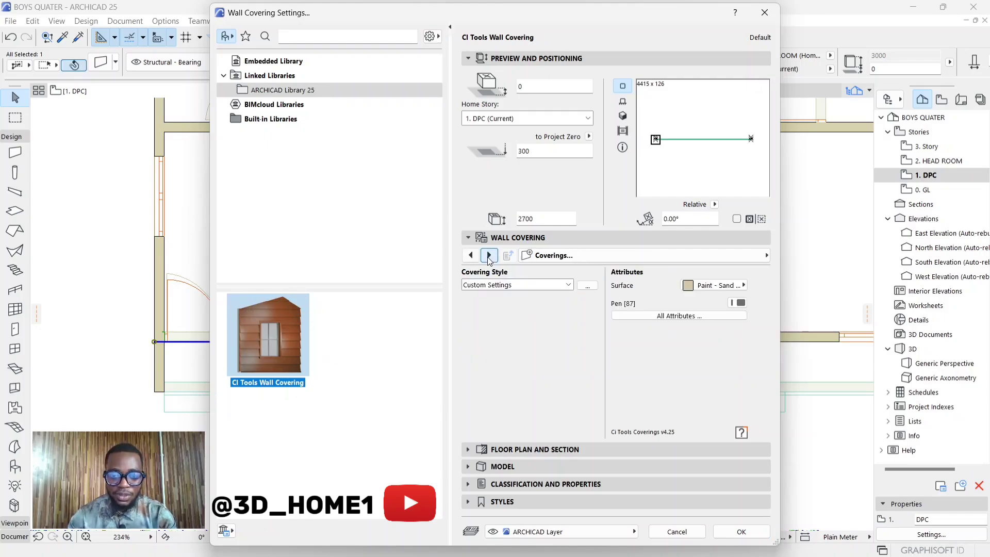
click(489, 256)
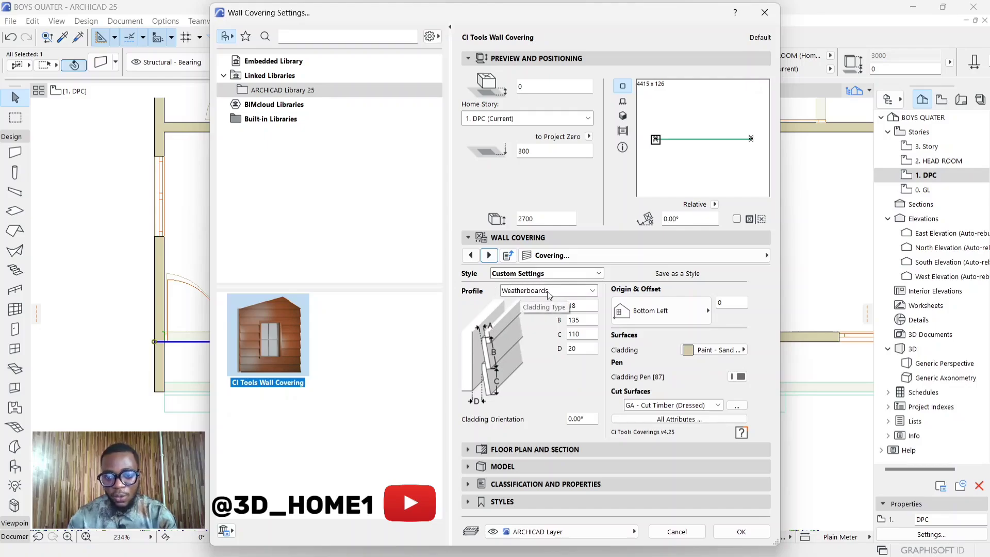
click(592, 292)
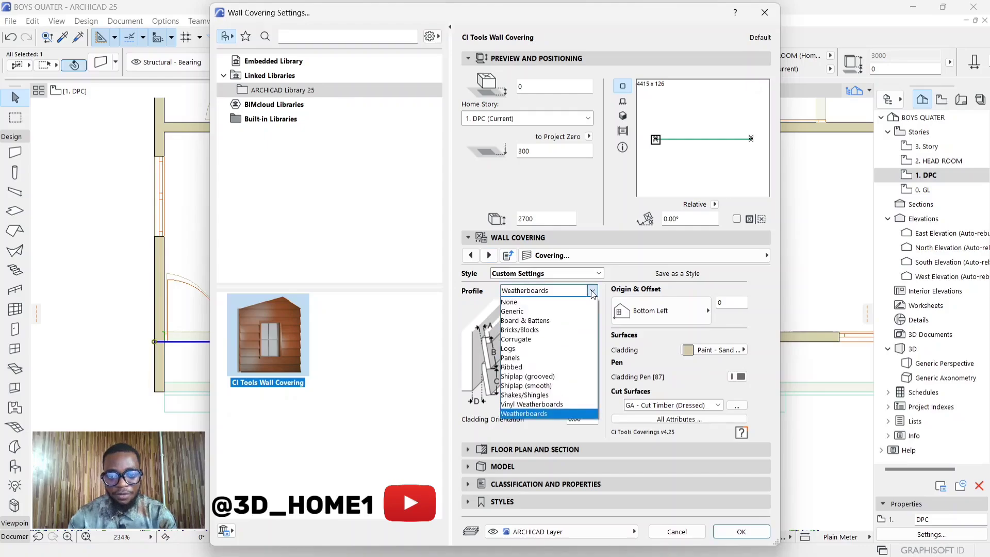
click(512, 311)
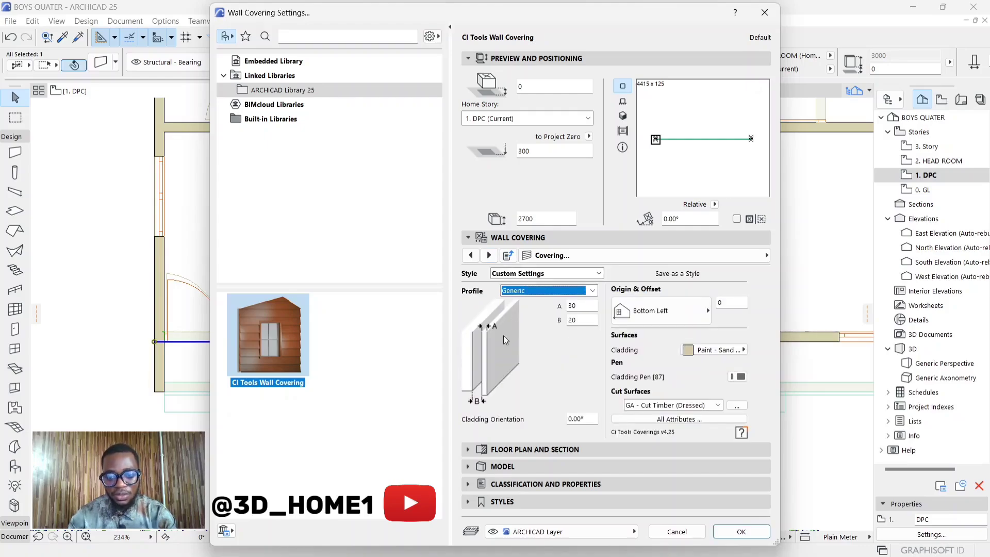
click(592, 291)
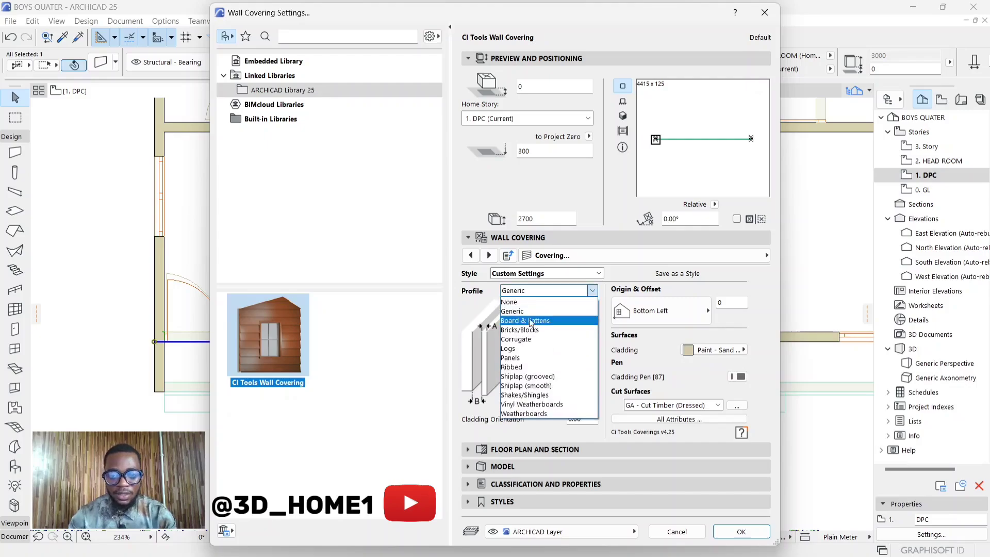
click(530, 320)
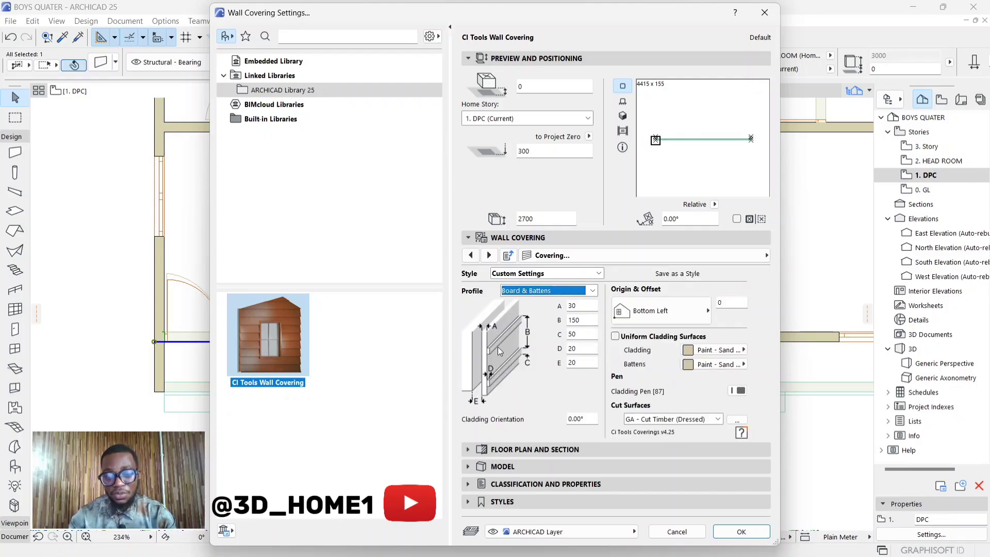
click(592, 290)
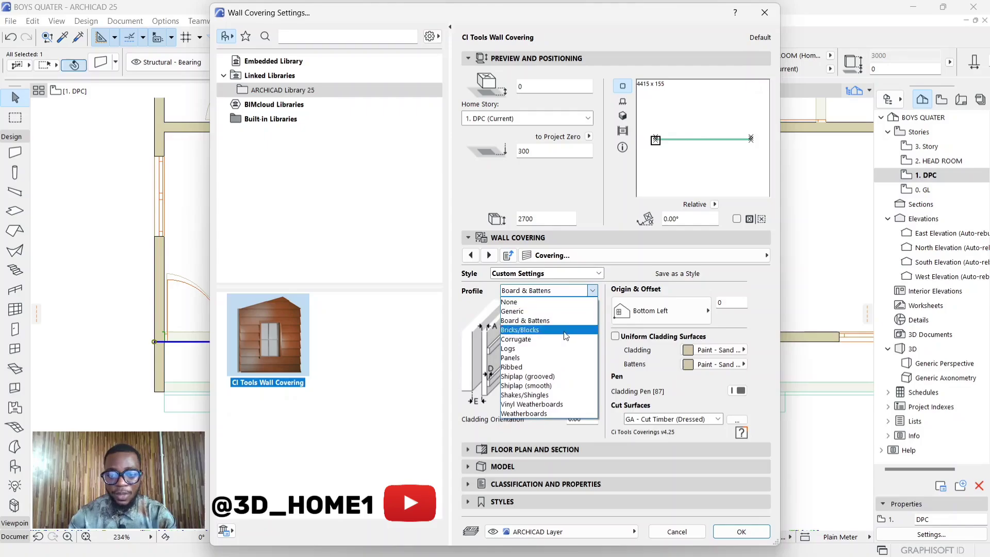
click(520, 329)
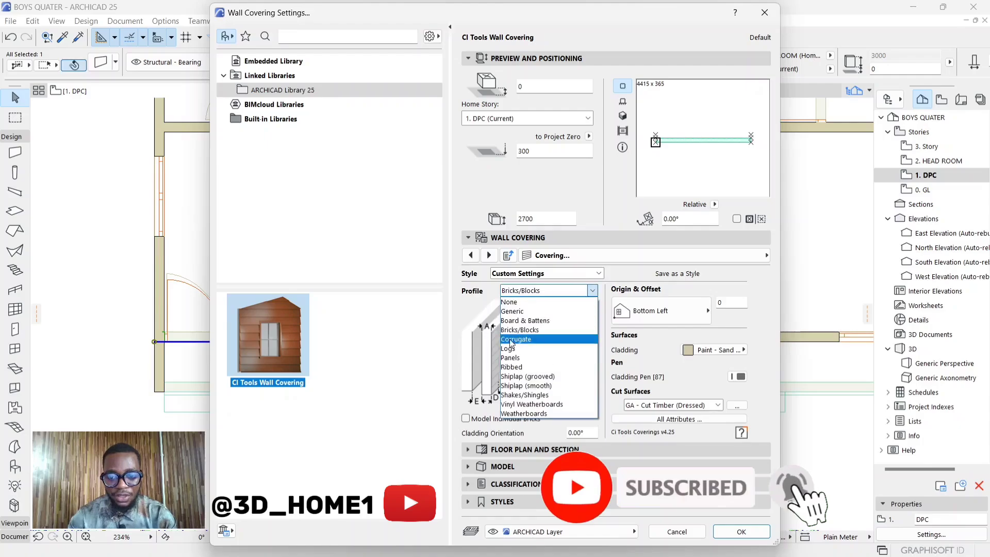
click(513, 320)
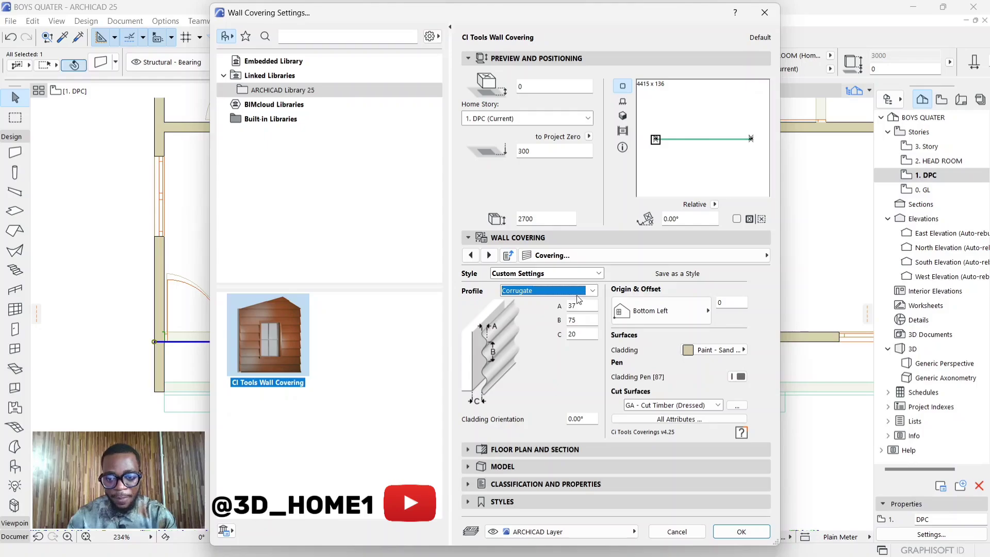
click(592, 290)
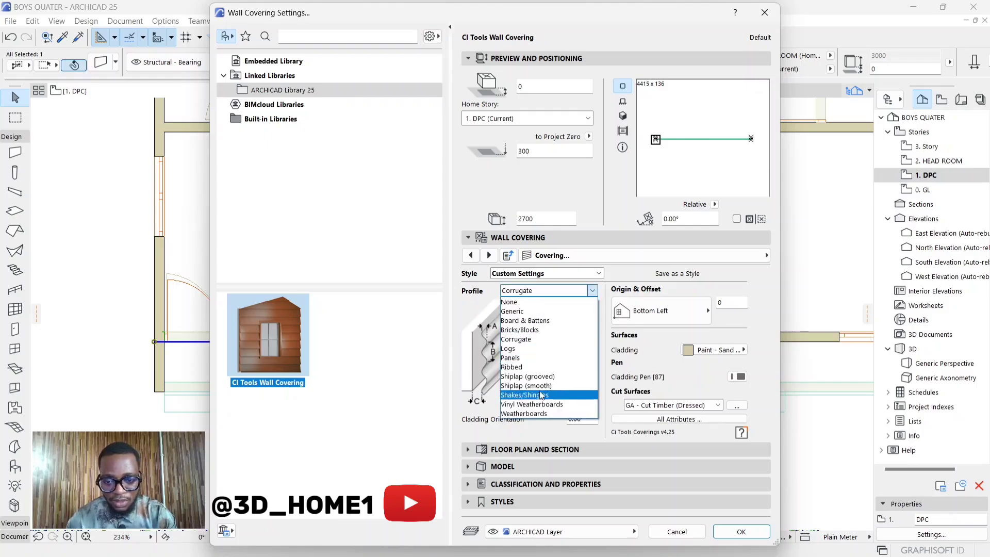
click(523, 413)
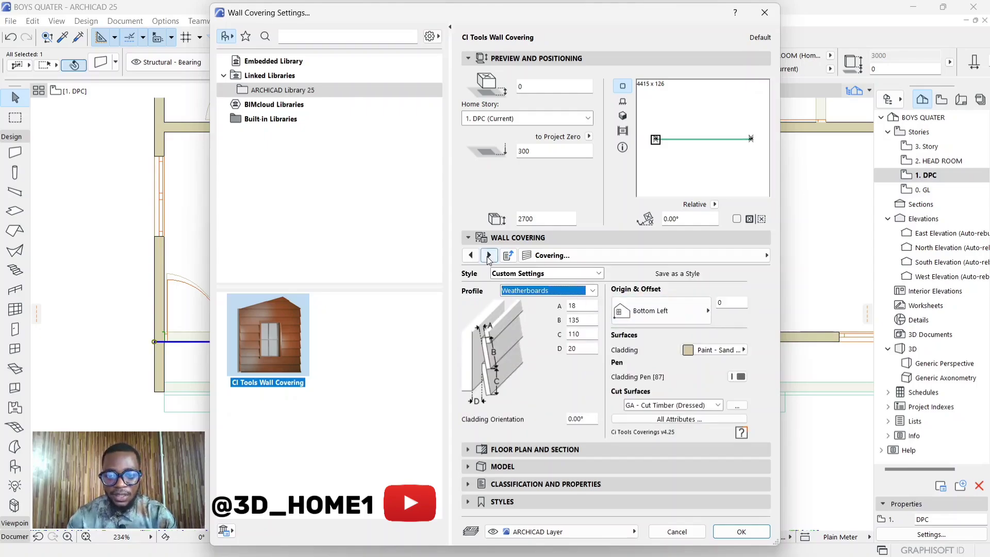
- Change the cladding surface to Metal - Iron and advance to the External Corners page
click(688, 351)
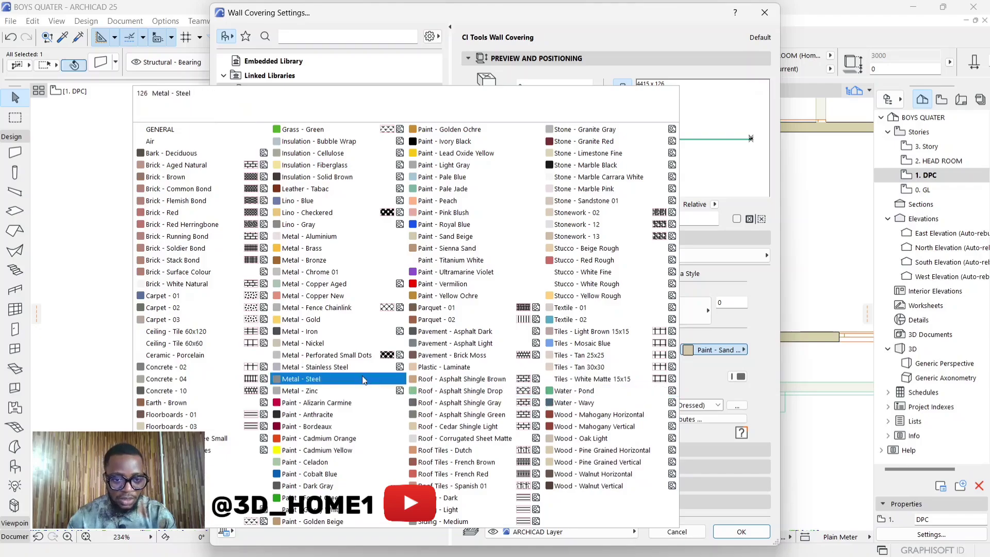
click(307, 335)
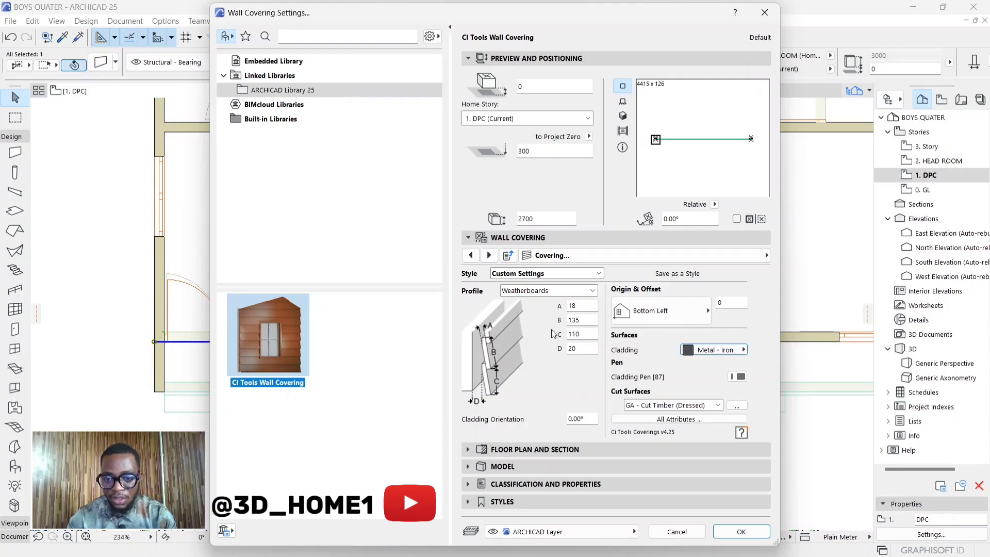
click(489, 255)
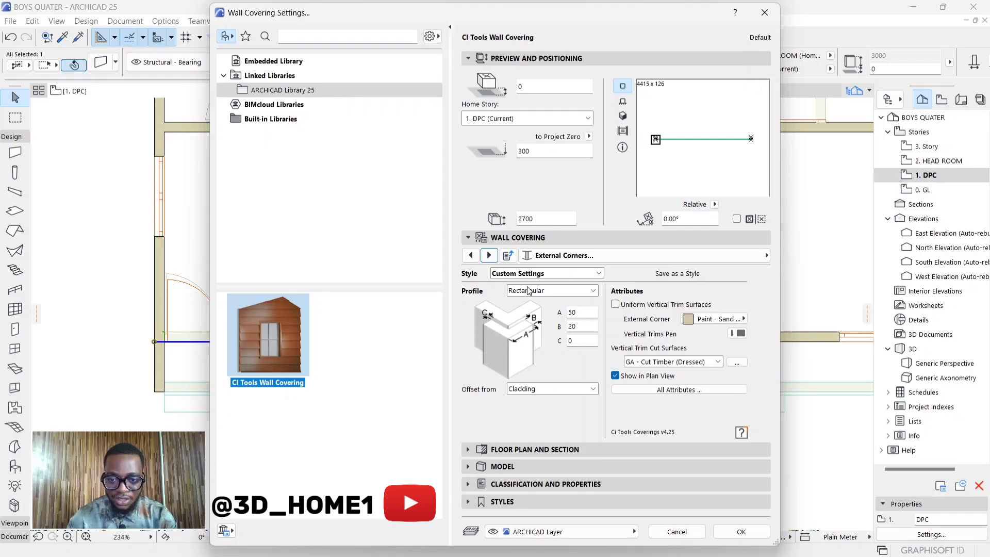
- Try a Bevelled external corner trim, revert to Rectangular, and advance to Internal Corners
click(551, 290)
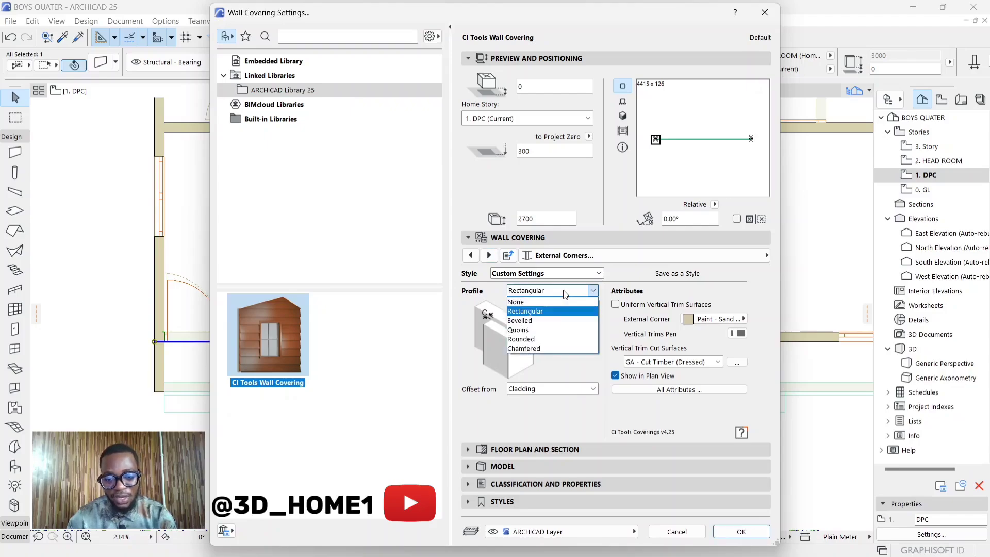
click(526, 321)
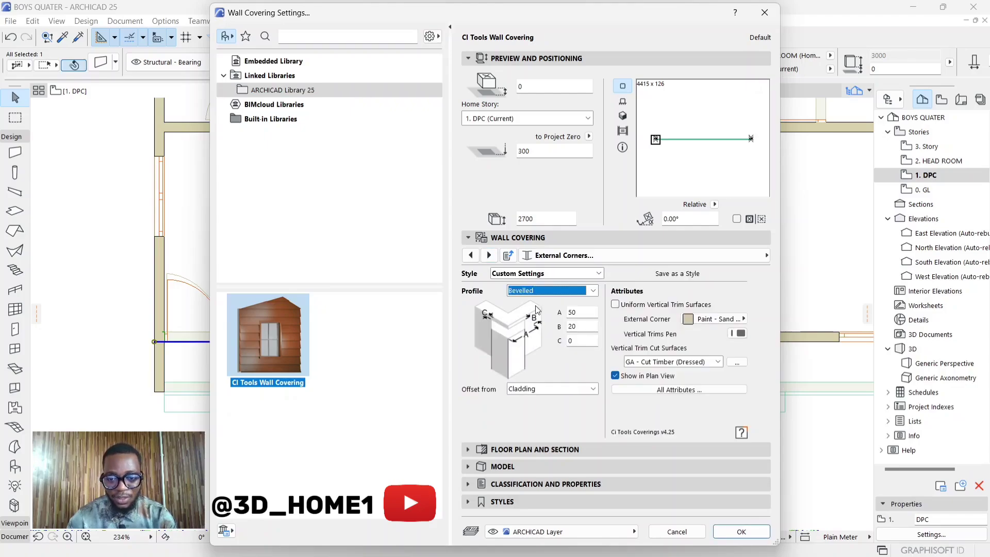
click(551, 292)
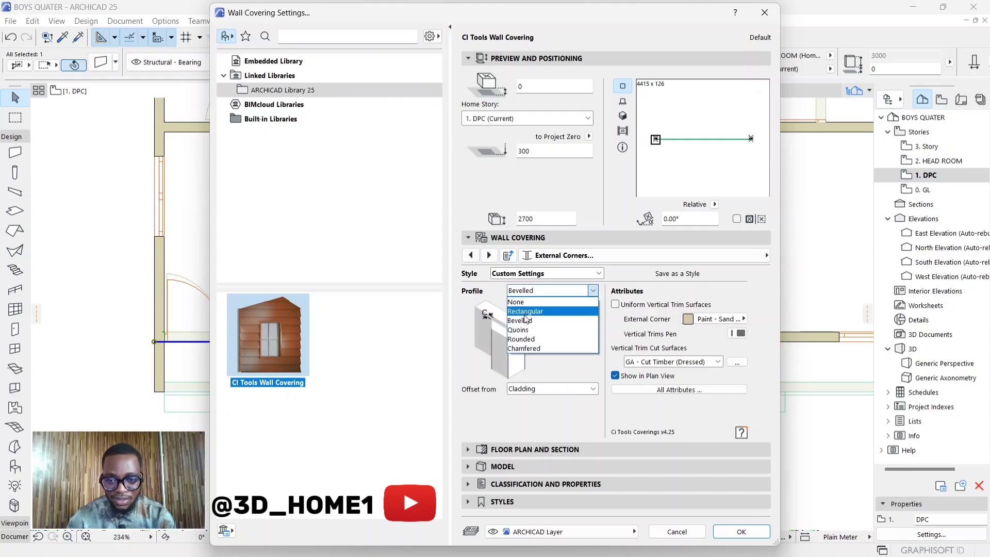
click(529, 312)
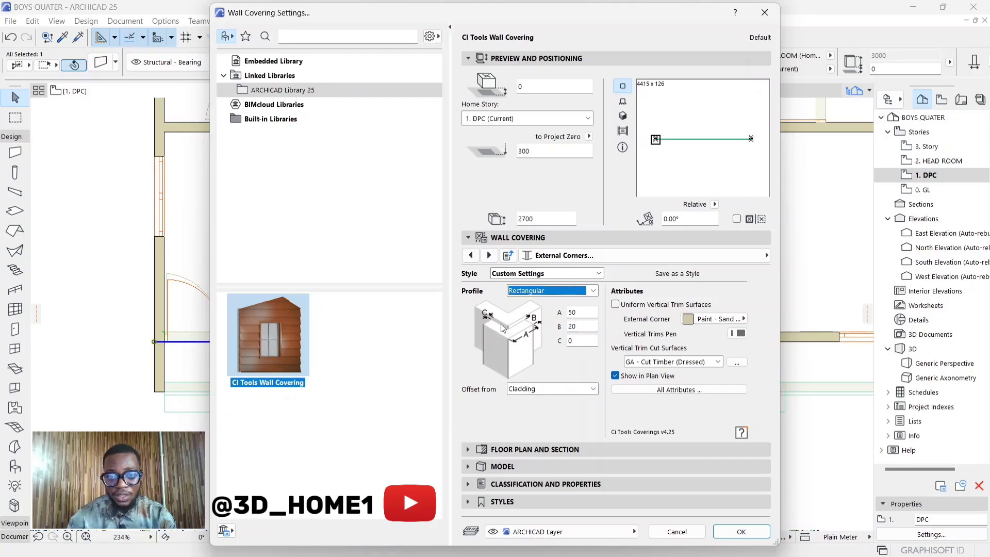
click(489, 254)
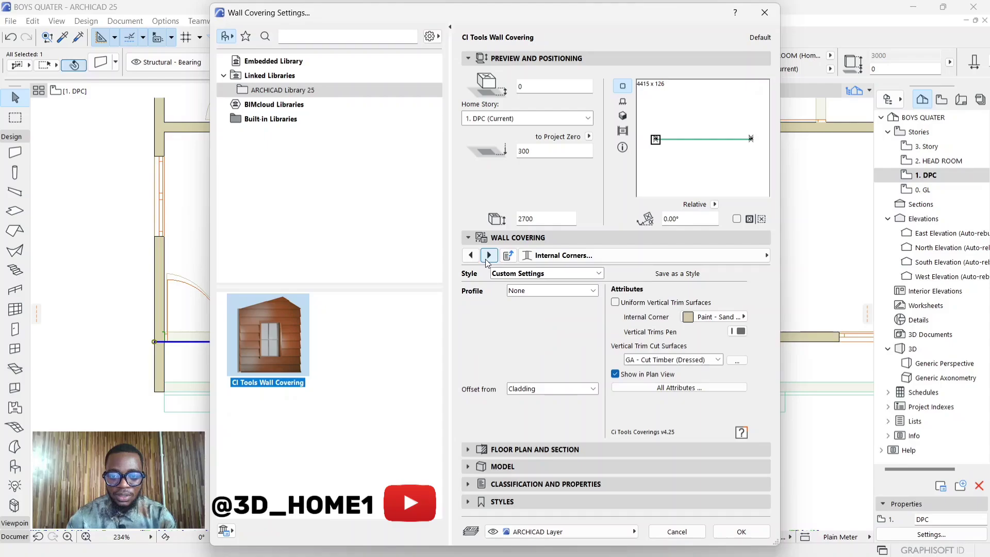
- Page through Square Ends, Board Cover Pattern, Horizontal Trims and Wall Top to the Head Trim page
click(488, 254)
click(488, 256)
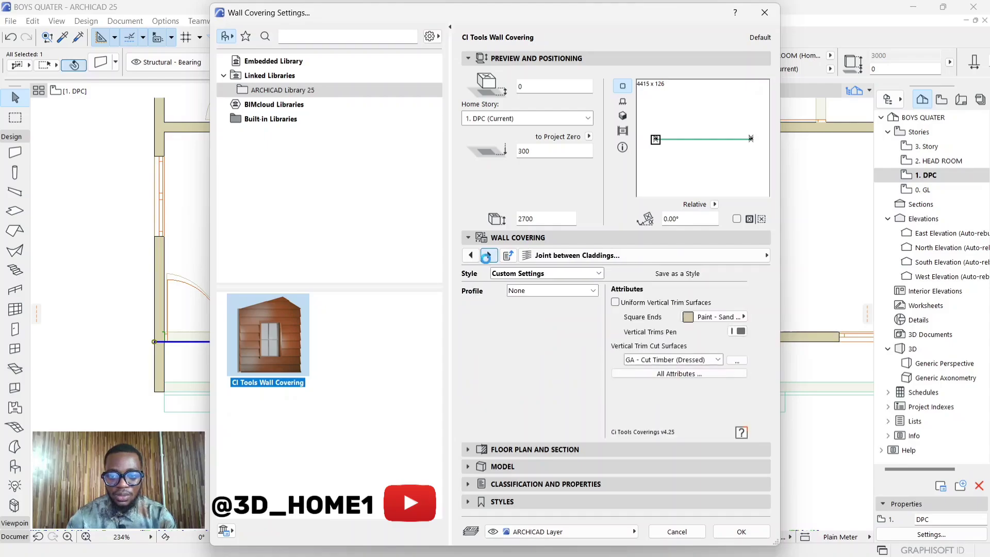
click(488, 256)
click(470, 255)
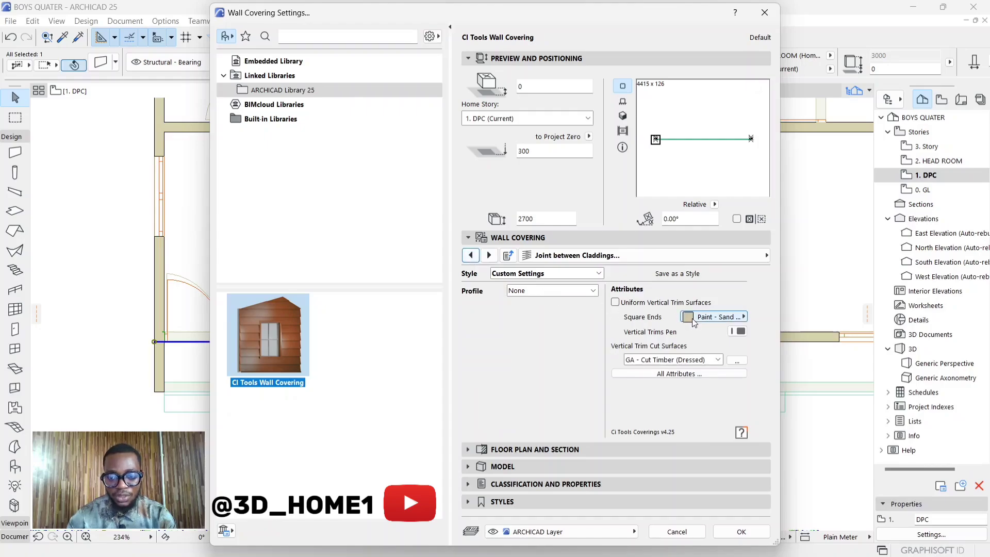
click(490, 256)
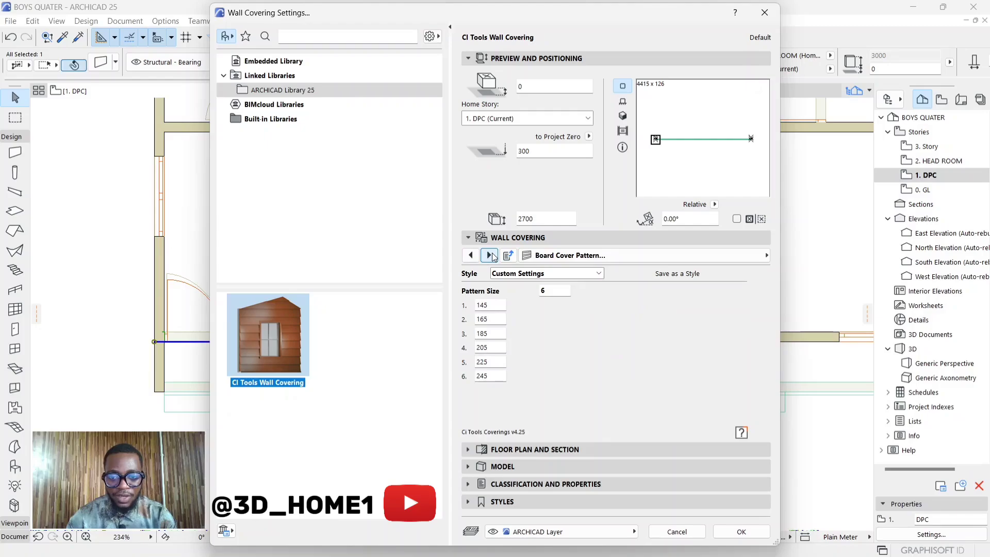
click(489, 256)
click(490, 255)
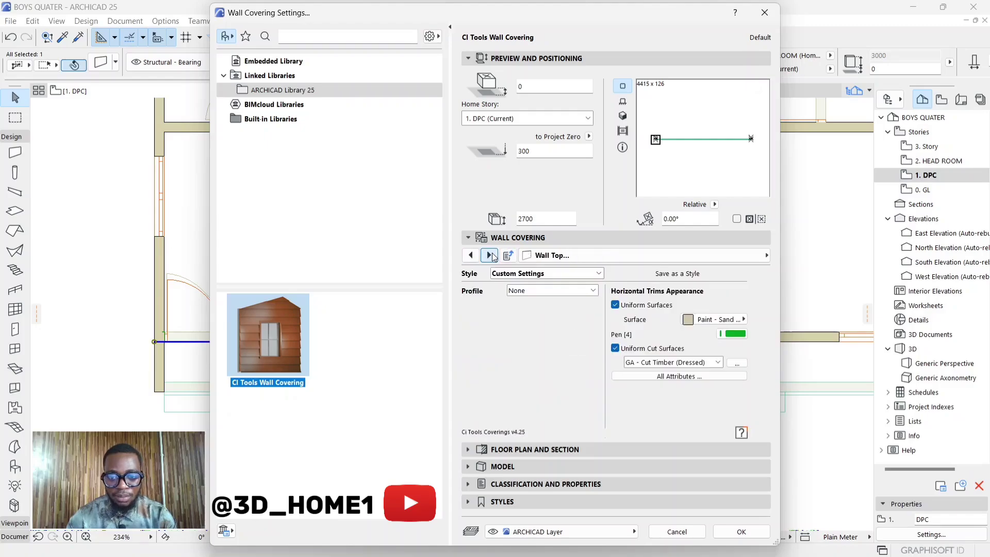
click(490, 255)
click(489, 255)
click(489, 255)
click(490, 256)
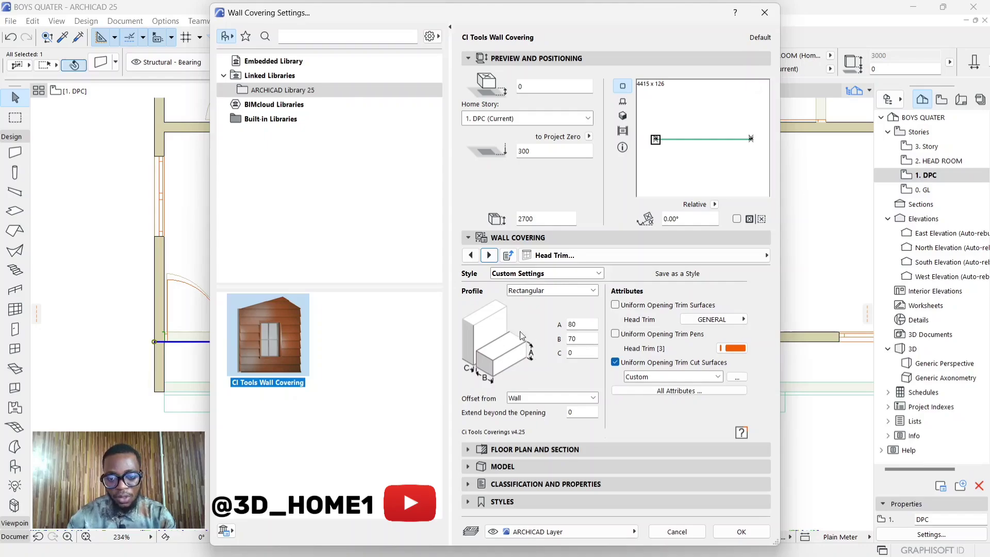
- Switch the head trim profile to None, then back to Rectangular
click(531, 291)
click(539, 313)
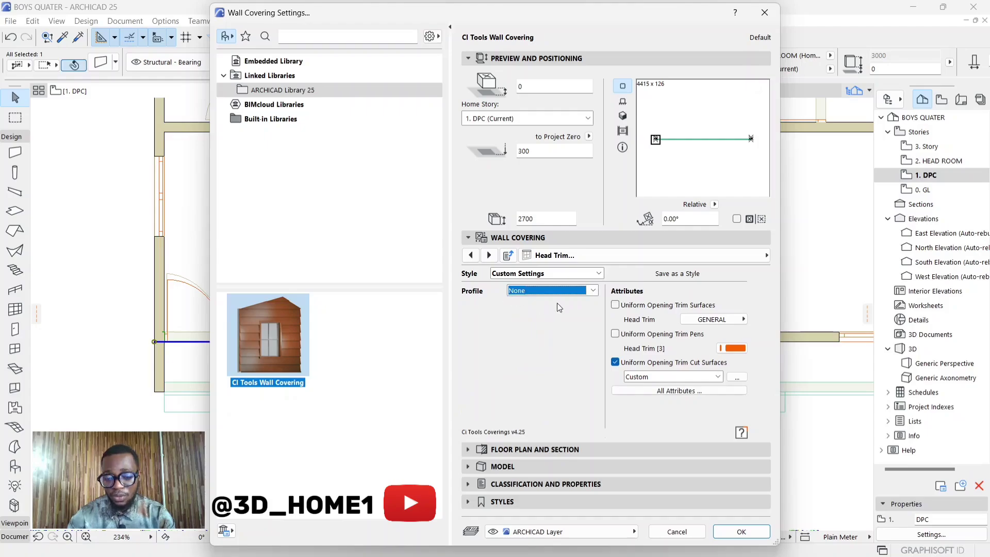
click(593, 292)
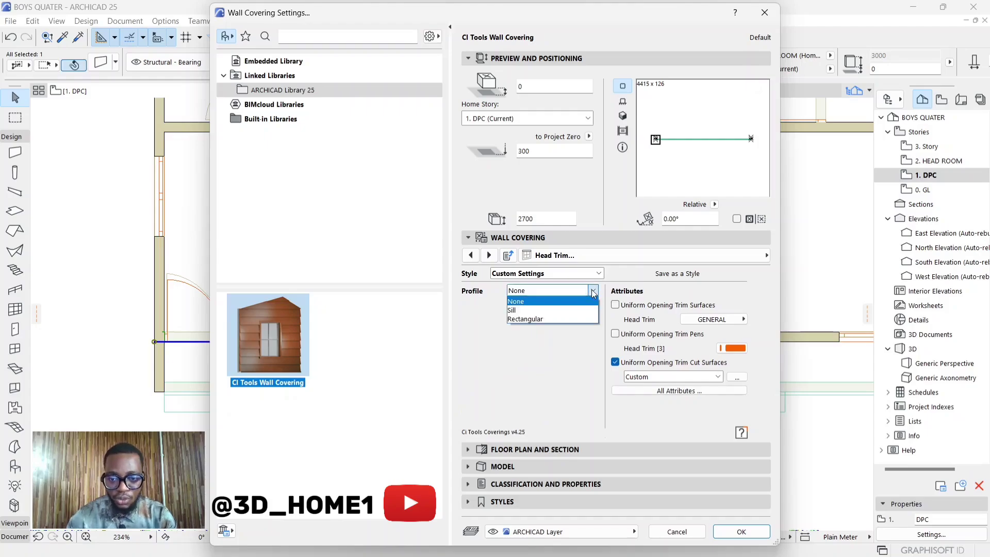
click(515, 318)
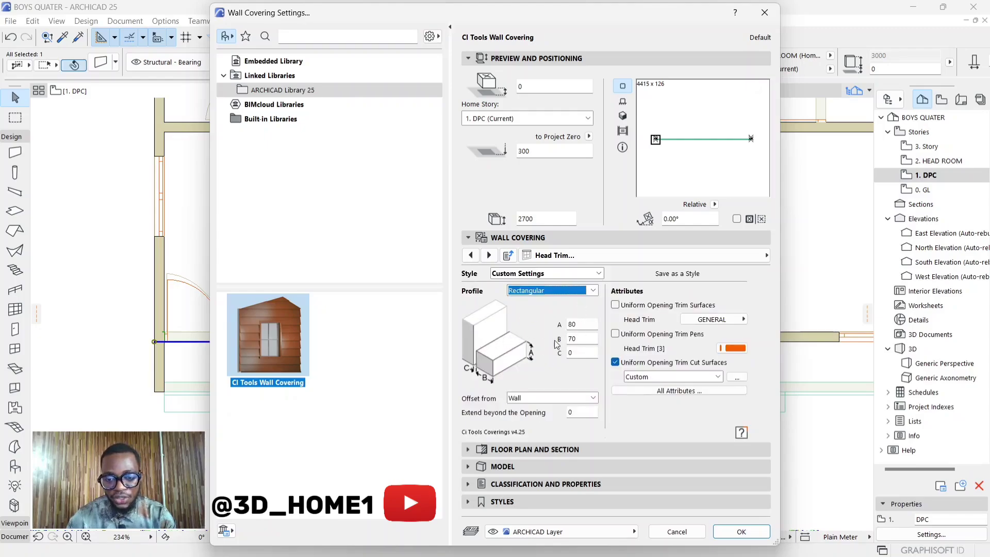
- Enter 270 as the head trim B dimension and advance to the Jambs page
click(575, 338)
drag(577, 338, 551, 340)
text(2)
text(70)
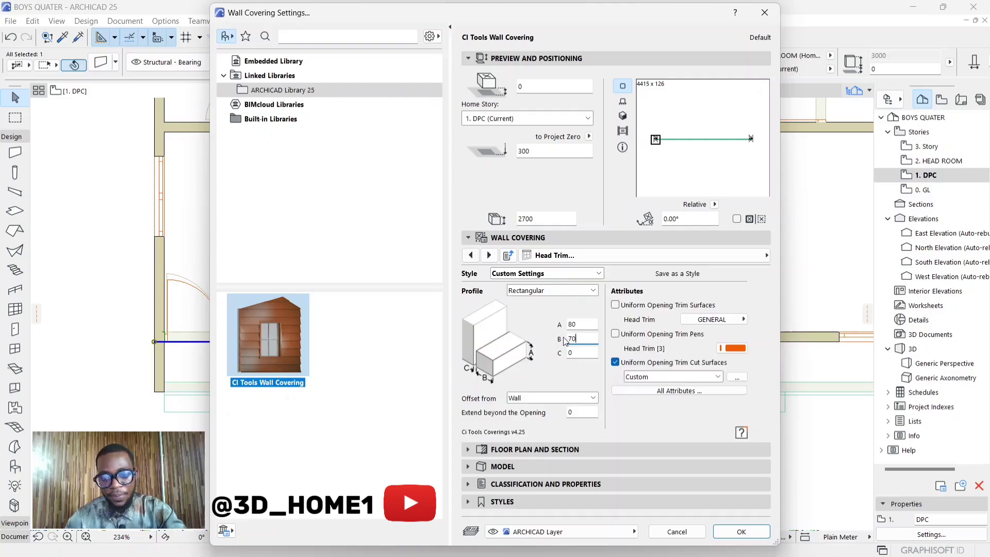
click(489, 256)
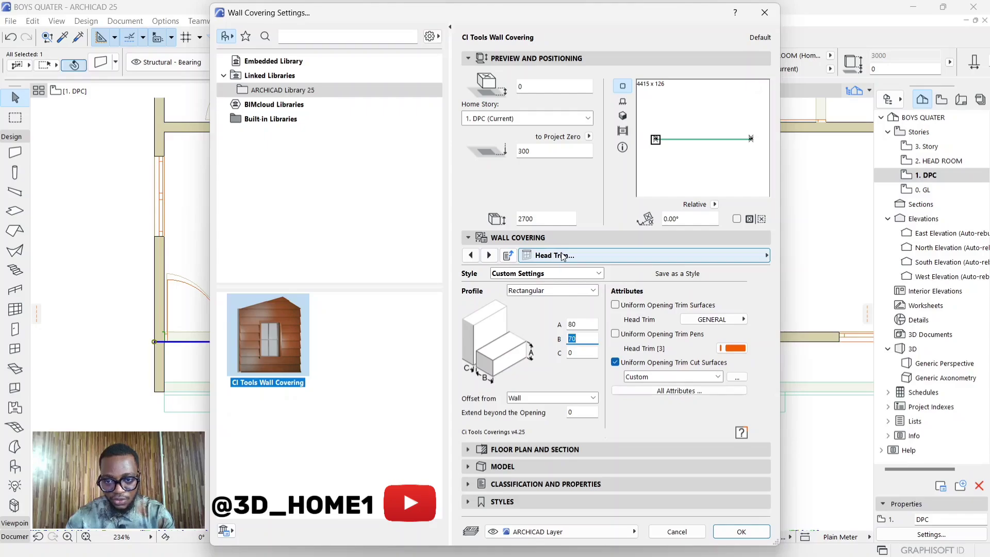
click(489, 255)
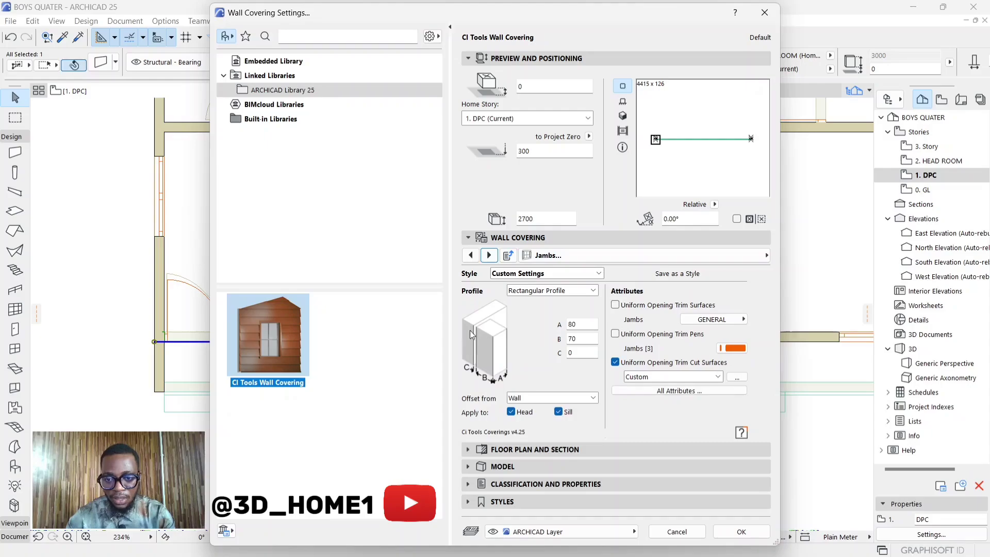
- Change the sill trim's pen from orange pen 3 to light pen 19
click(577, 338)
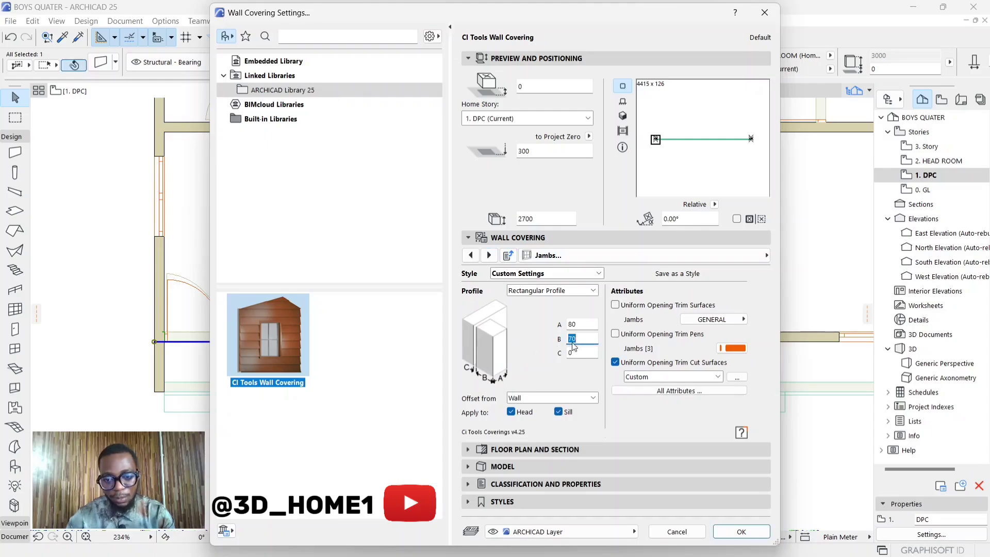
click(488, 255)
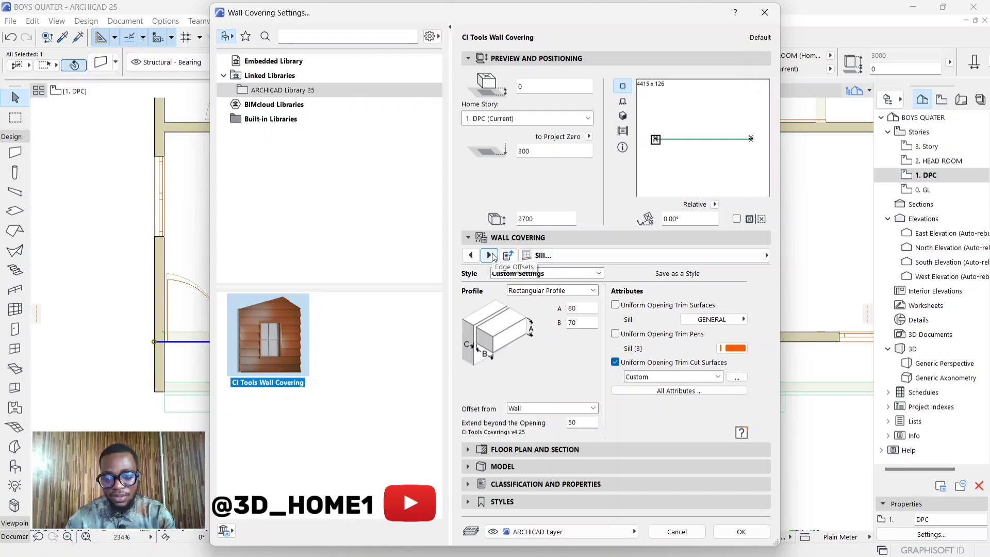
click(731, 348)
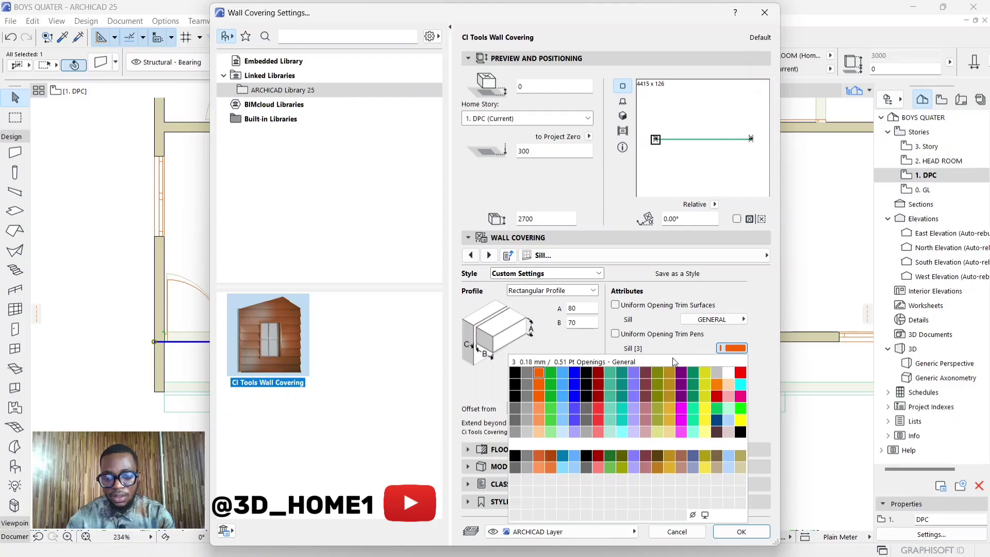
click(717, 375)
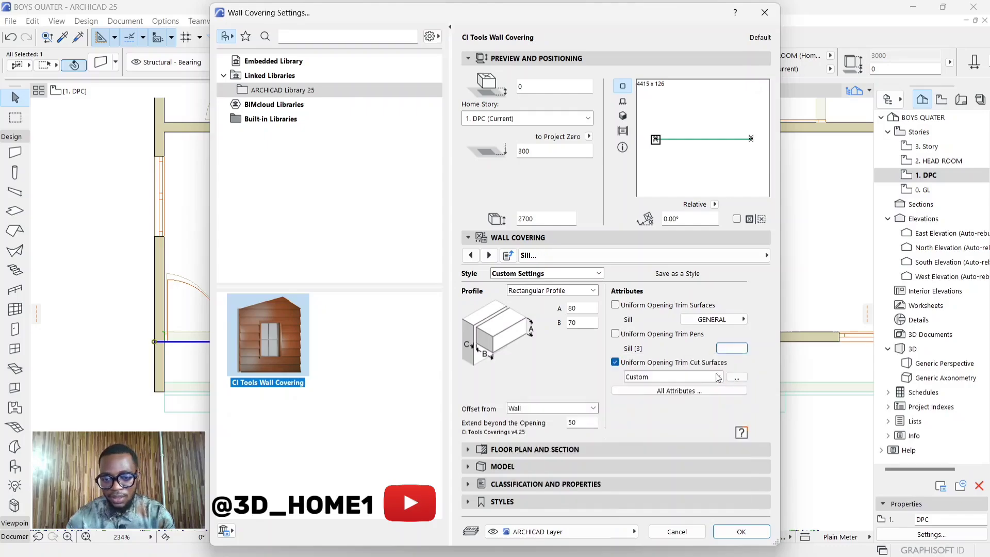
click(476, 256)
click(476, 256)
- Page forward past sill trims, edge offsets, attributes and cut surfaces to Covering Cut Surfaces
click(487, 255)
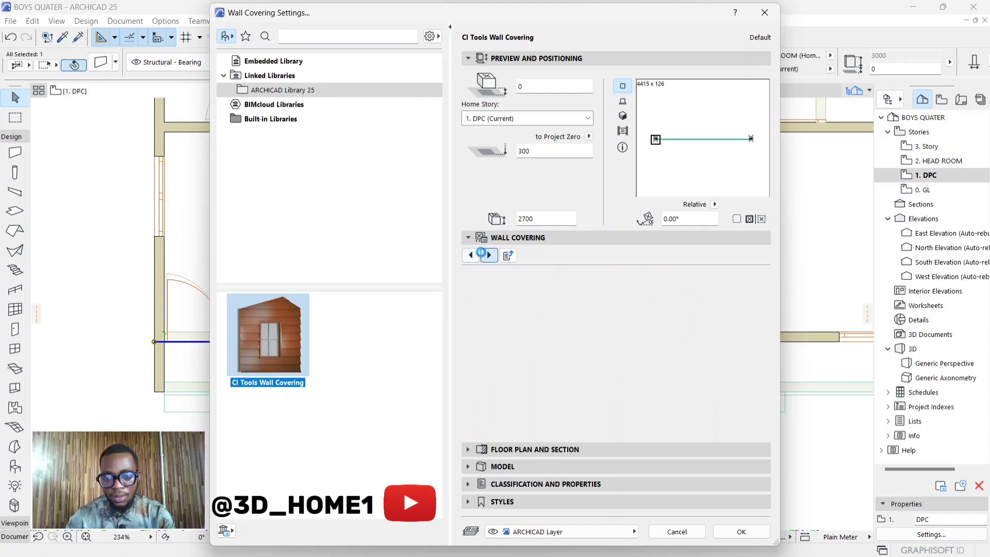
click(487, 255)
click(487, 255)
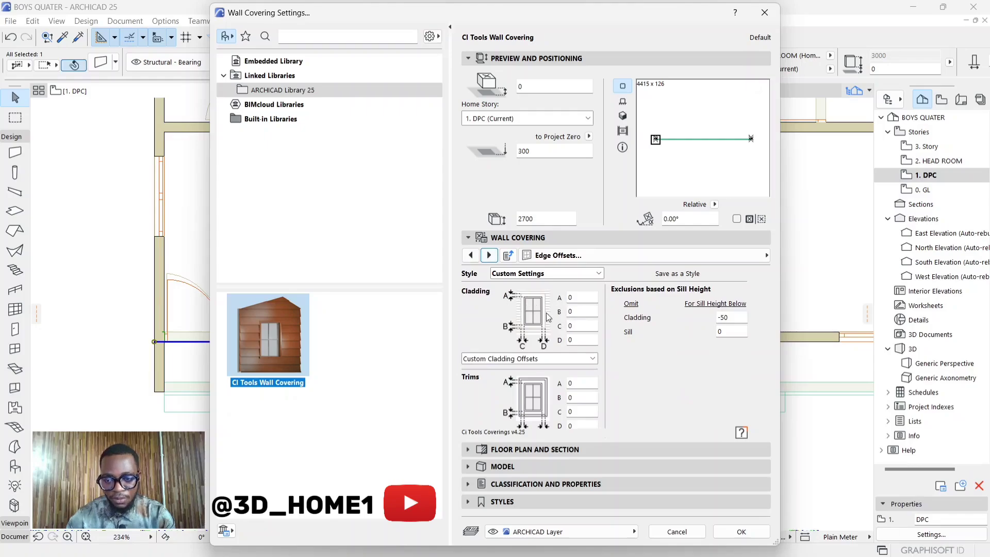
click(489, 255)
click(489, 255)
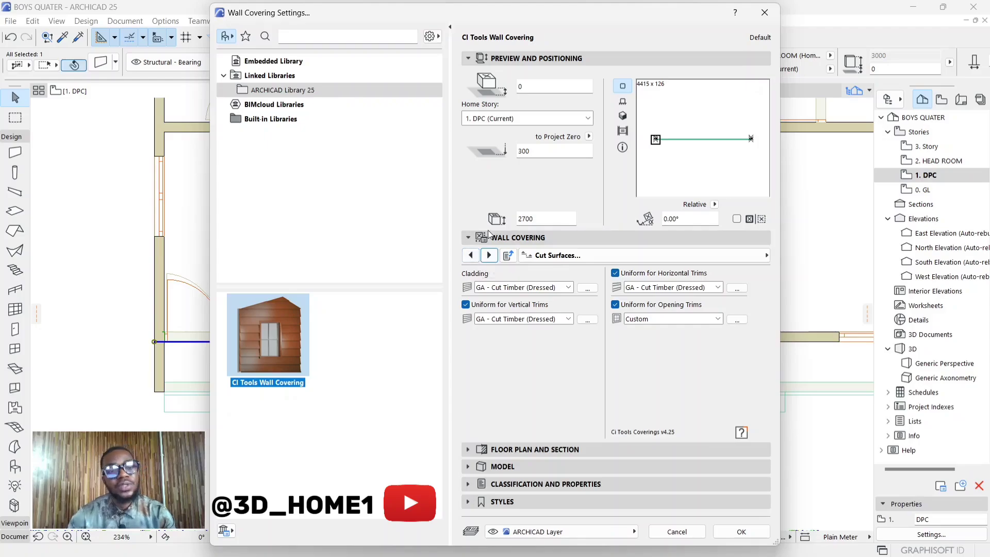
click(488, 256)
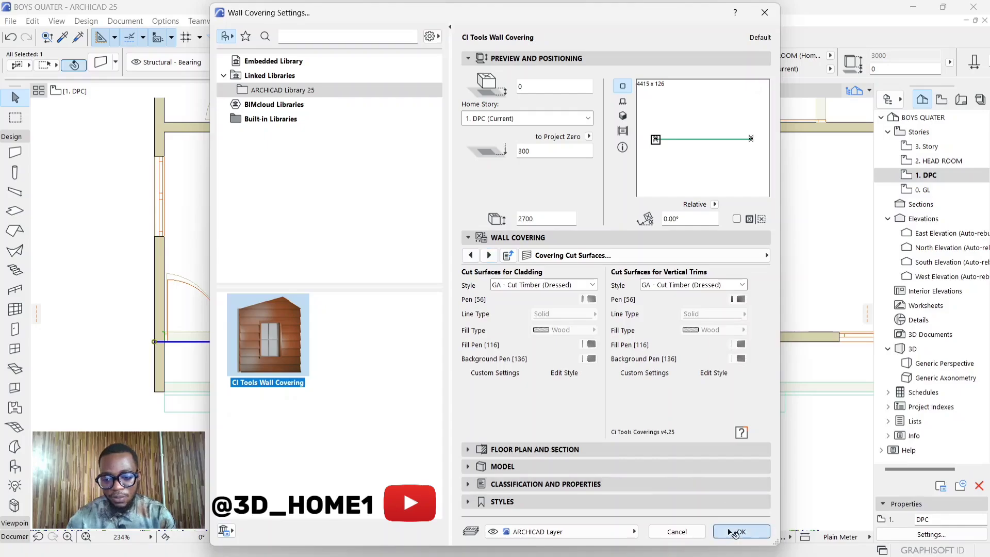
- Apply the wall covering settings, then deselect the entrance wall on the plan
click(741, 531)
scroll(437, 344, down, 4)
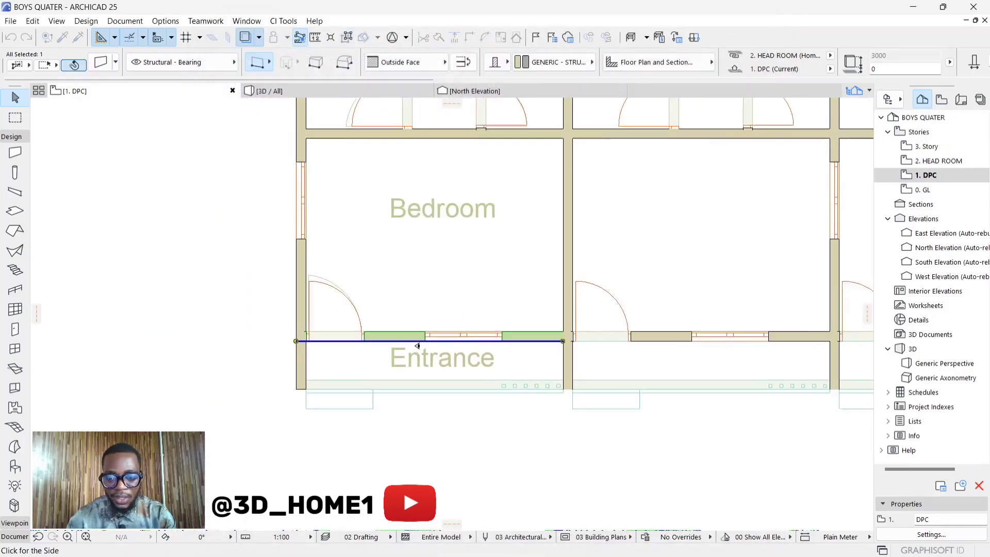
scroll(414, 335, up, 4)
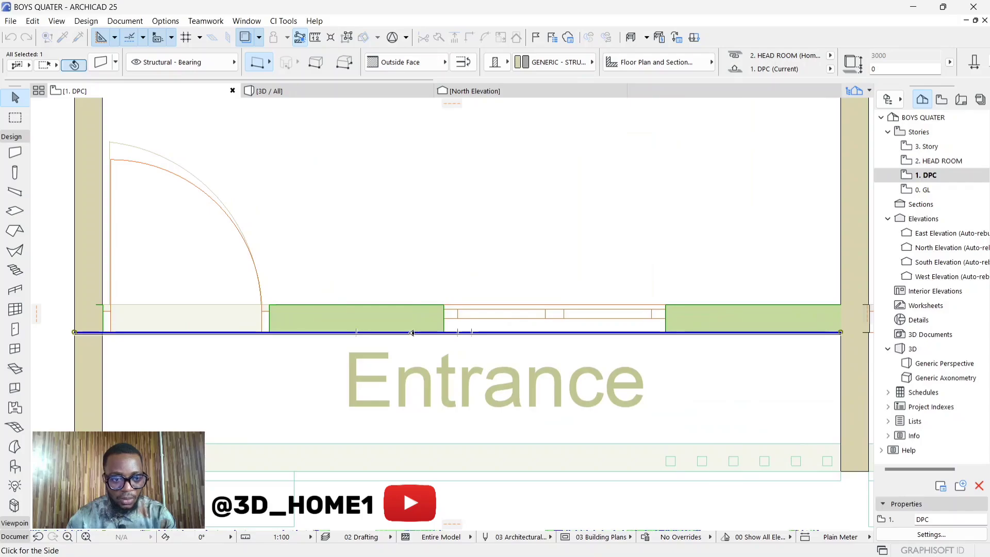
scroll(411, 332, up, 2)
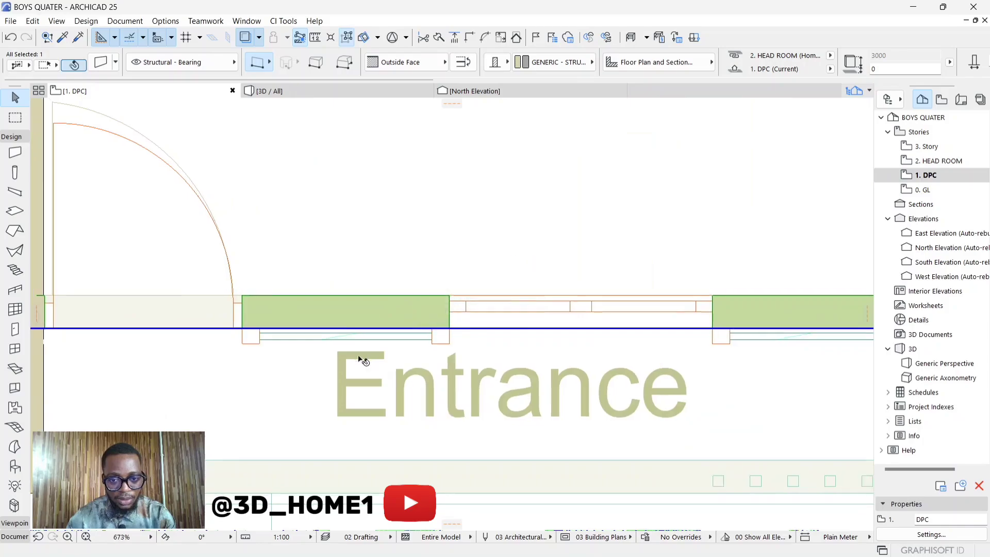
scroll(381, 357, down, 3)
scroll(344, 360, down, 2)
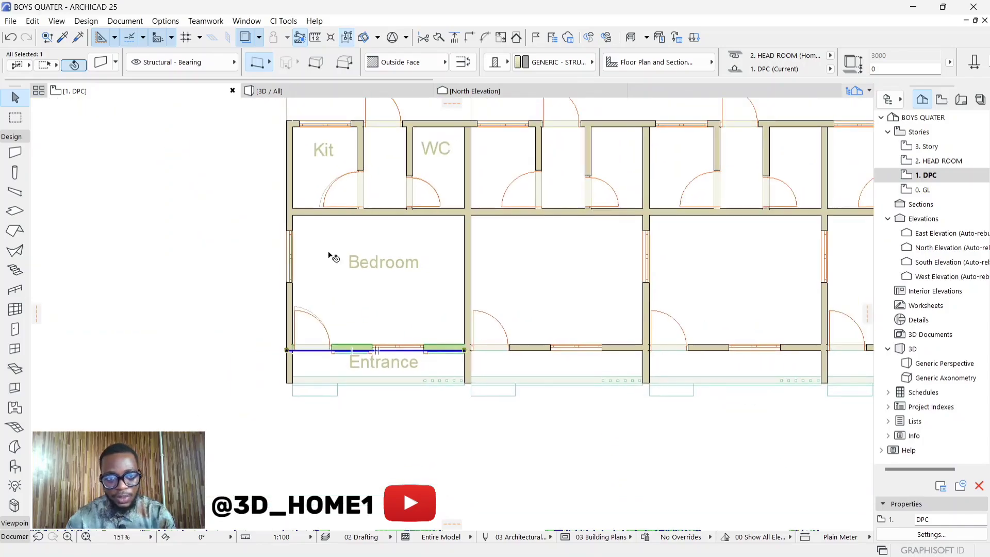
click(453, 135)
- Inspect the clad entrance wall along its length in 3D, then return to 1. DPC
click(266, 91)
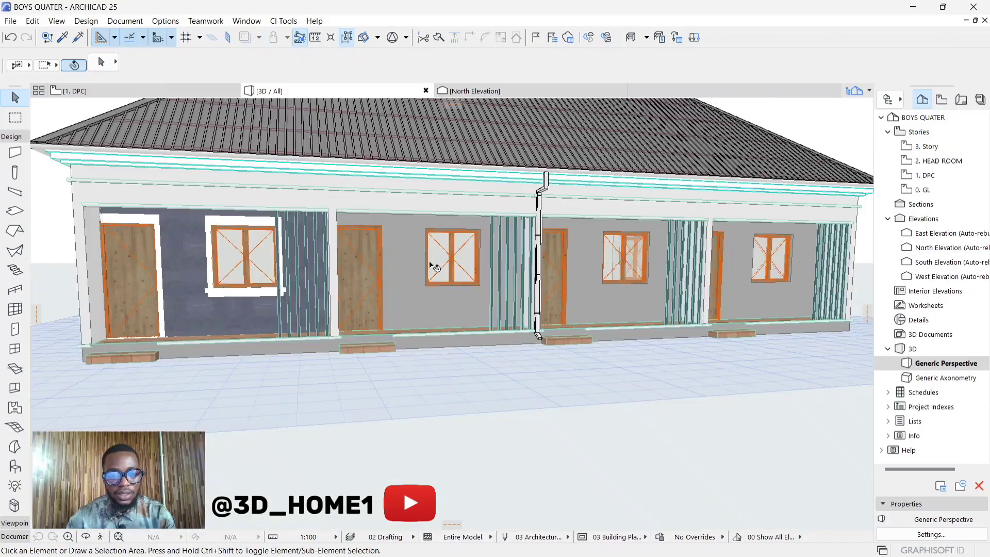
scroll(201, 287, up, 6)
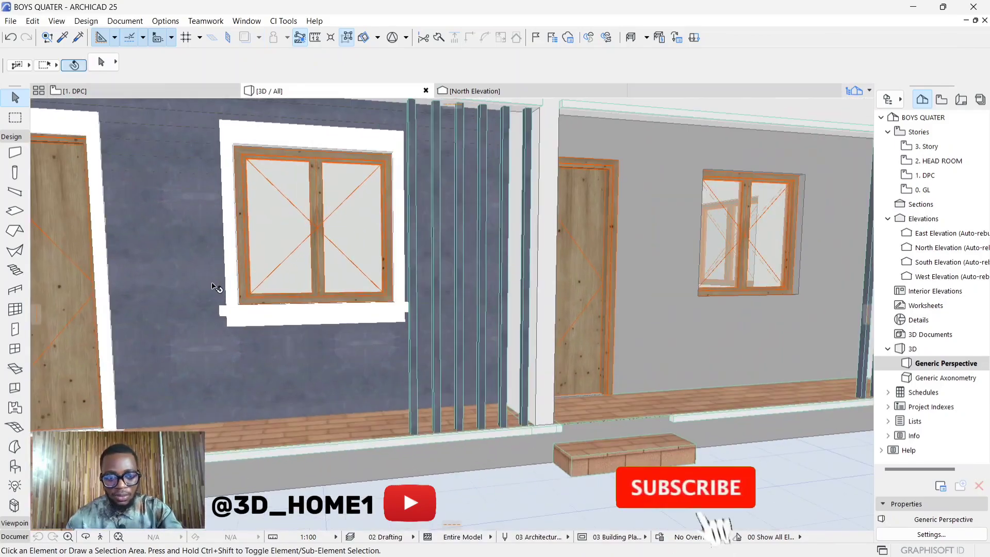
shift+middle_drag(202, 290, 363, 313)
scroll(363, 313, down, 10)
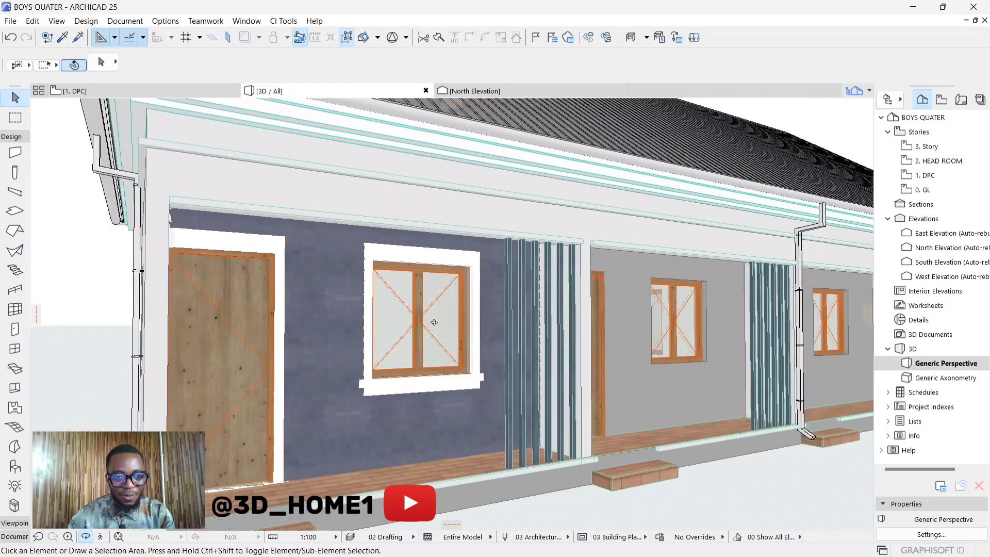
key(F2)
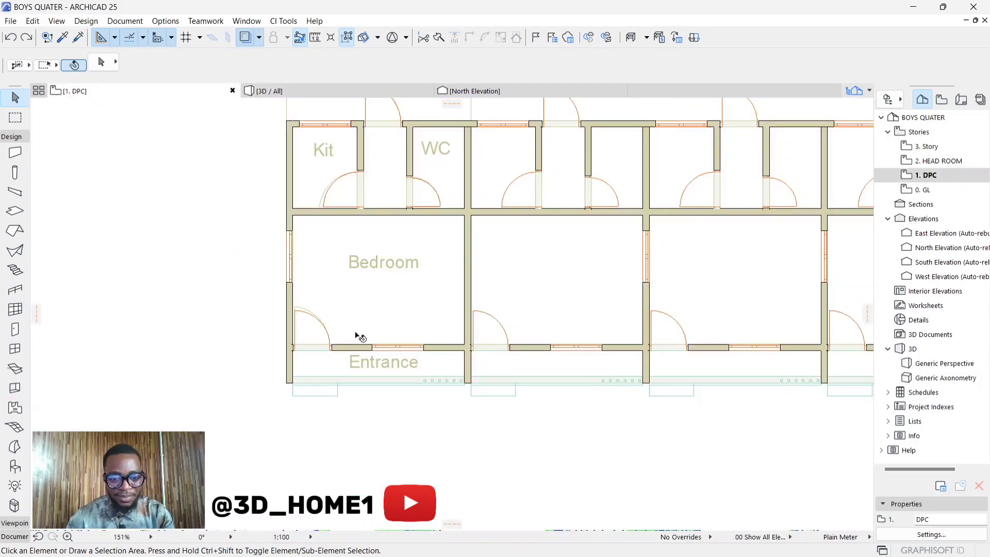
- Select two adjacent entrance walls on the 1. DPC plan and zoom to check them
click(354, 354)
click(364, 354)
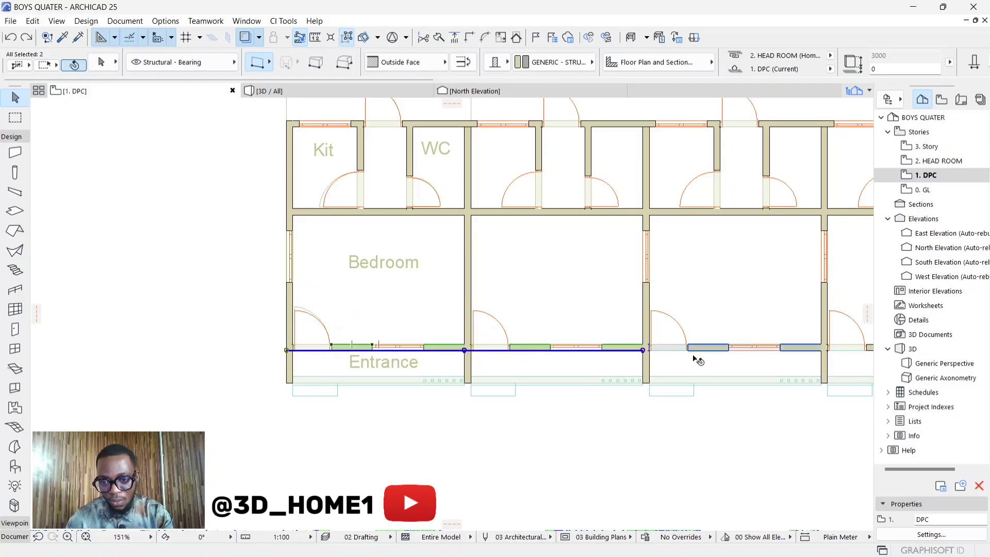
scroll(299, 335, down, 5)
scroll(438, 344, up, 5)
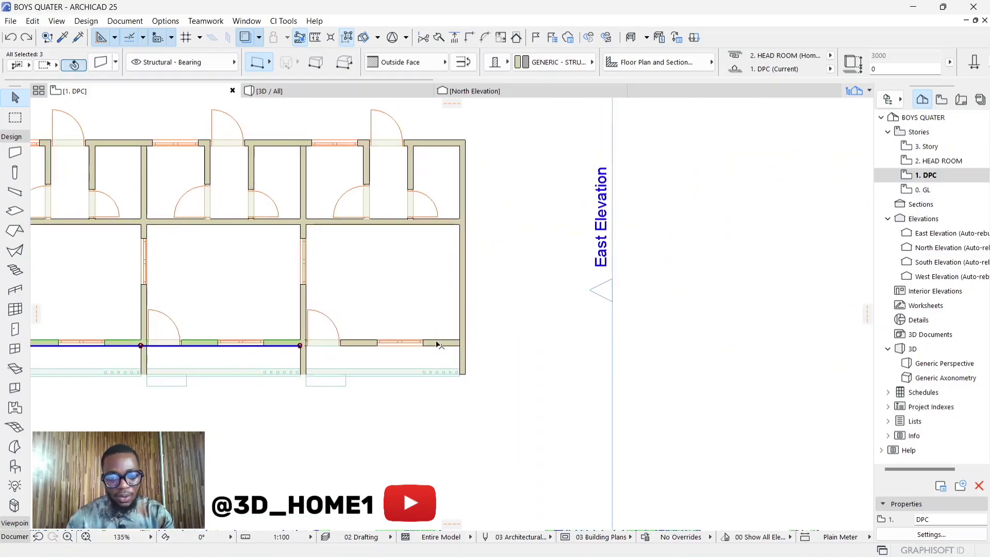
scroll(546, 345, down, 4)
- Open CI Tools > Coverings > Wall Coverings and page back through sill to wall base settings
click(290, 20)
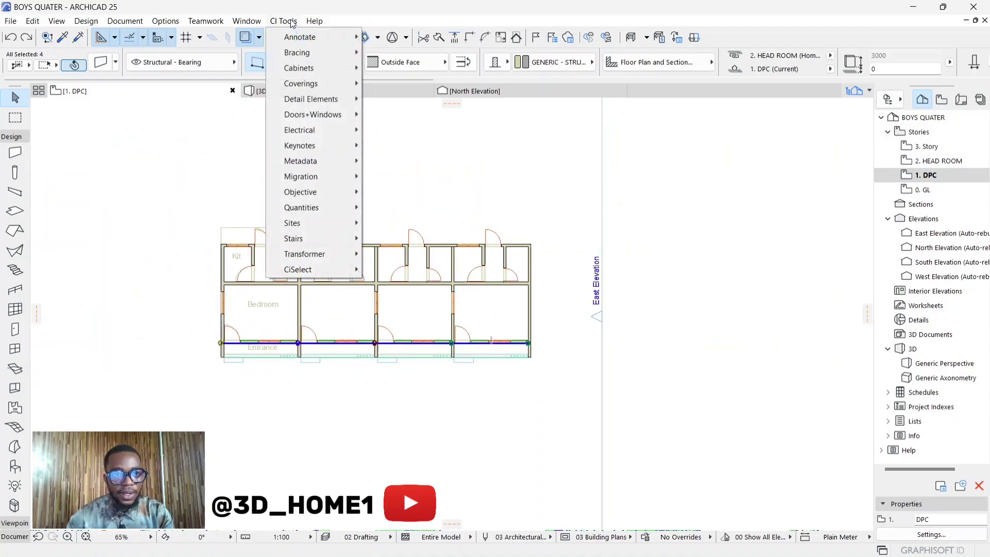
mouse_move(309, 84)
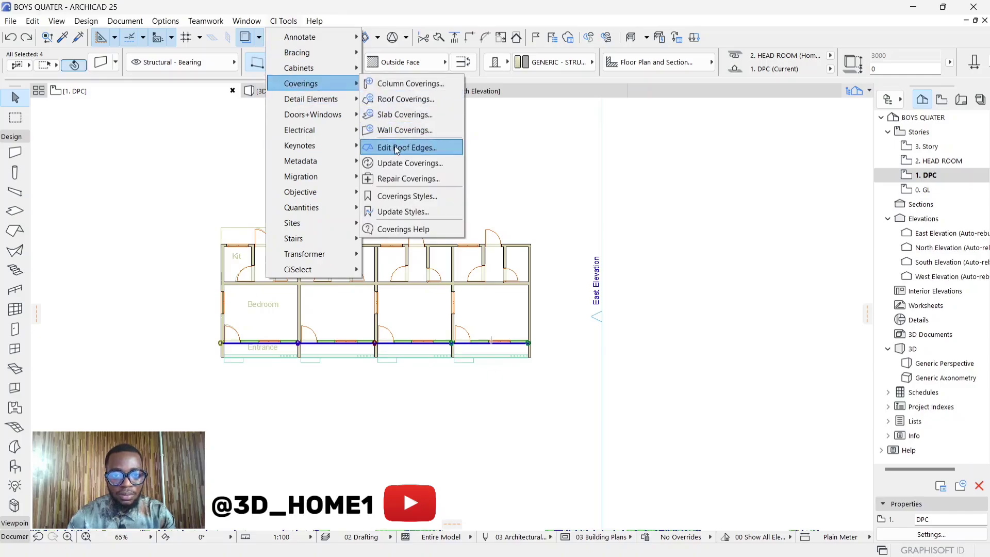
click(443, 131)
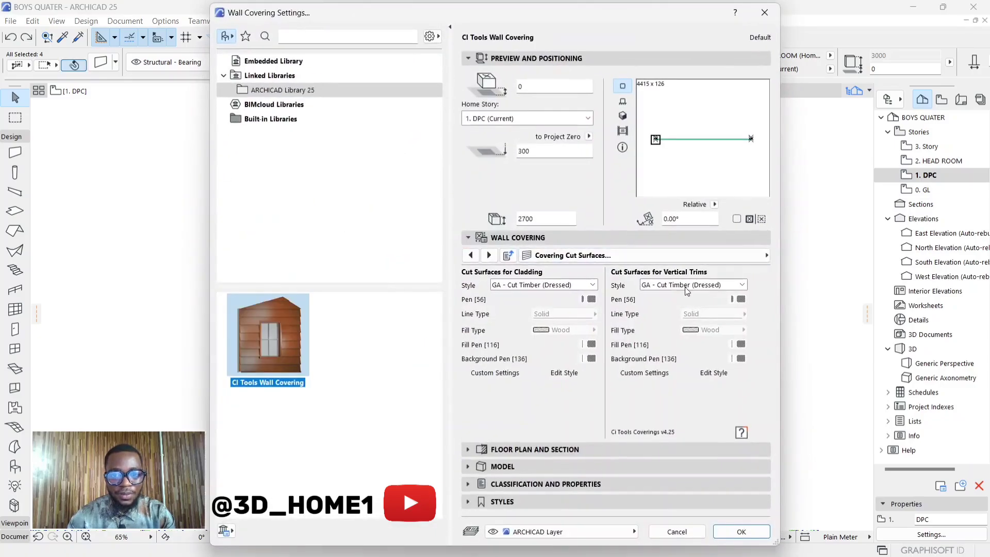
click(471, 255)
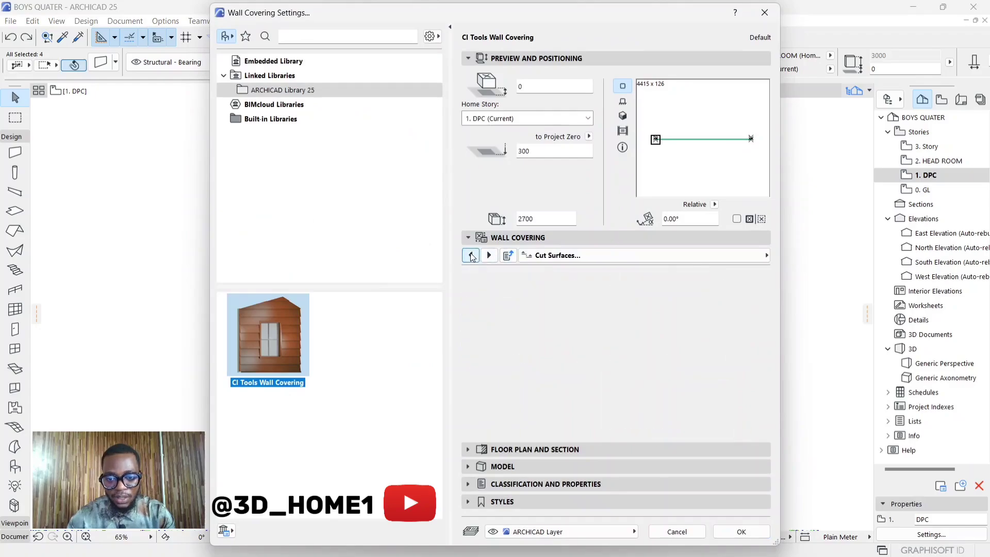
click(471, 256)
click(472, 256)
click(472, 256)
click(471, 254)
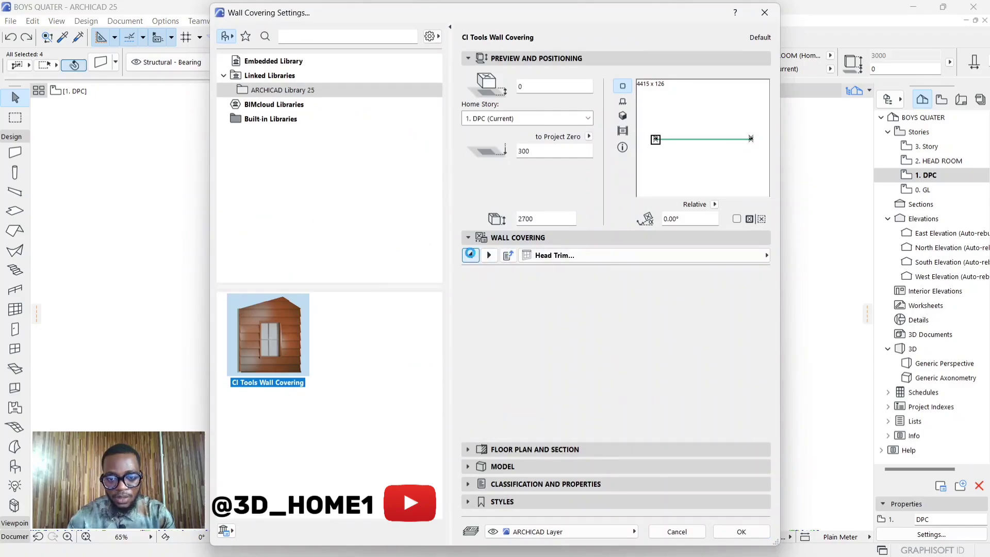
click(471, 254)
click(470, 254)
- Go back past head height, horizontal trims and square ends to Covering; open the Cladding surface list
click(471, 254)
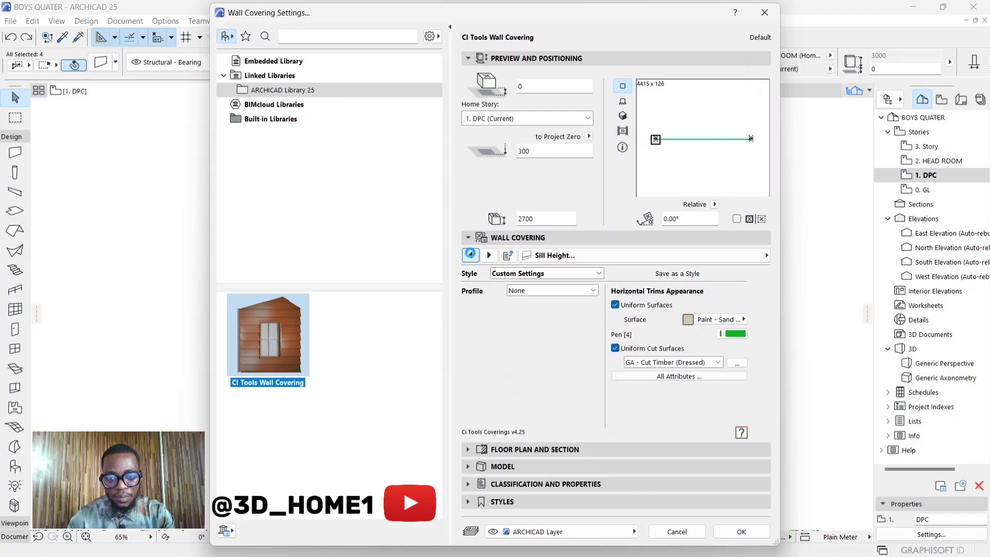
click(471, 254)
click(470, 253)
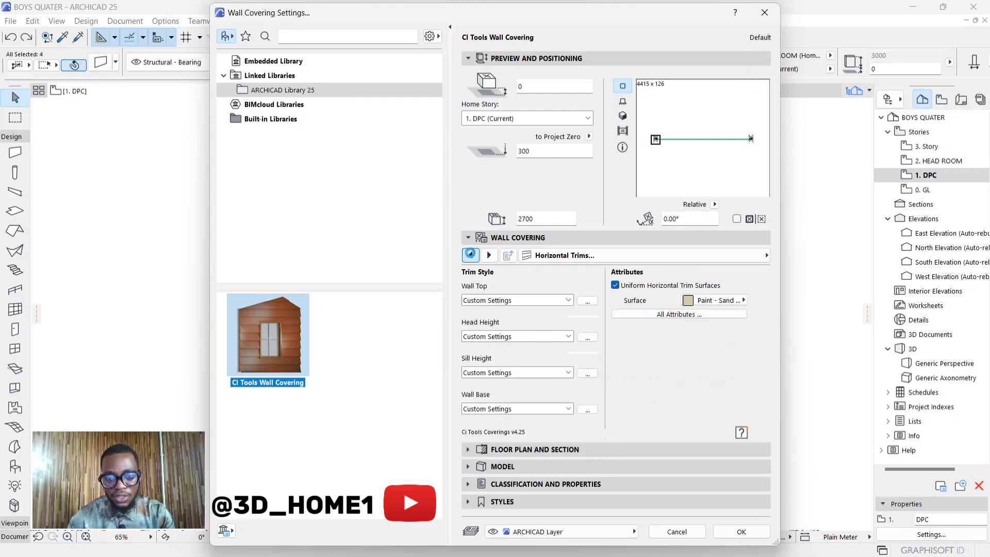
click(470, 254)
click(471, 254)
click(471, 254)
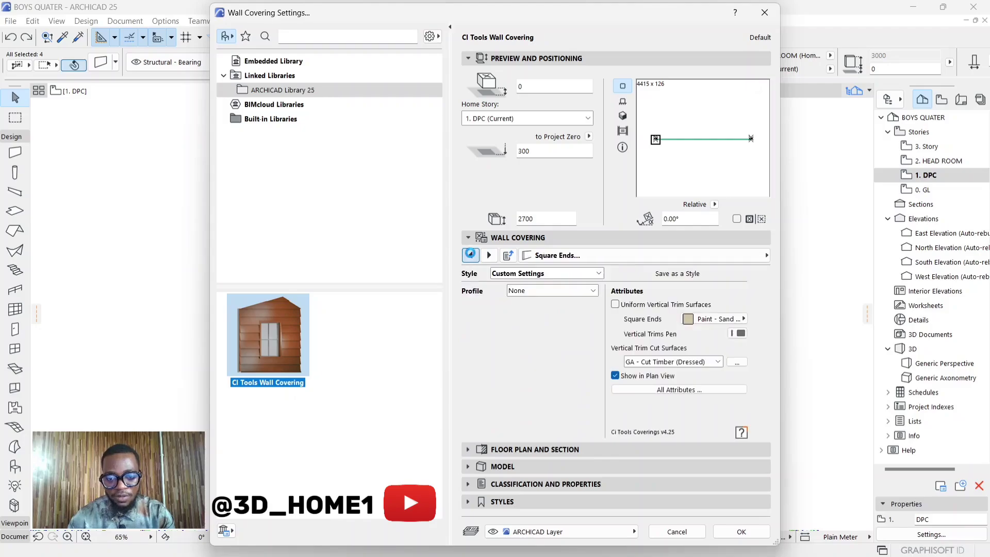
click(470, 254)
click(471, 254)
click(471, 254)
click(470, 254)
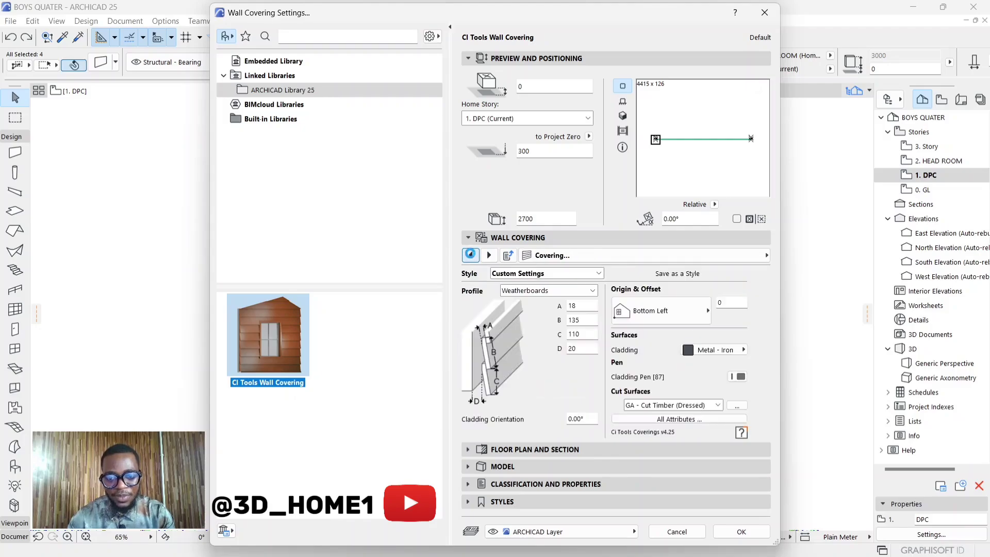
click(714, 350)
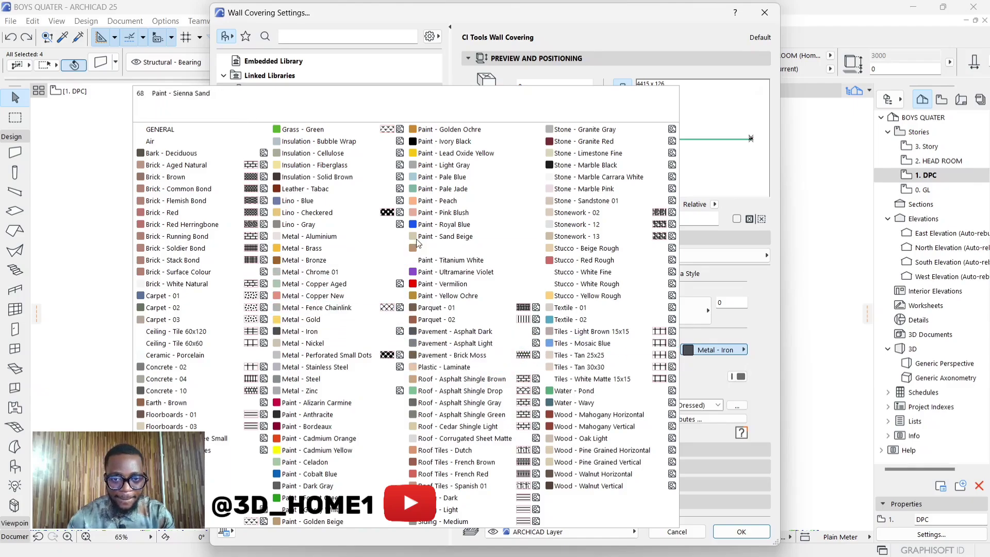
- Set the cladding surface to Paint - Peach and page forward to the wall top trim cut surfaces
click(424, 204)
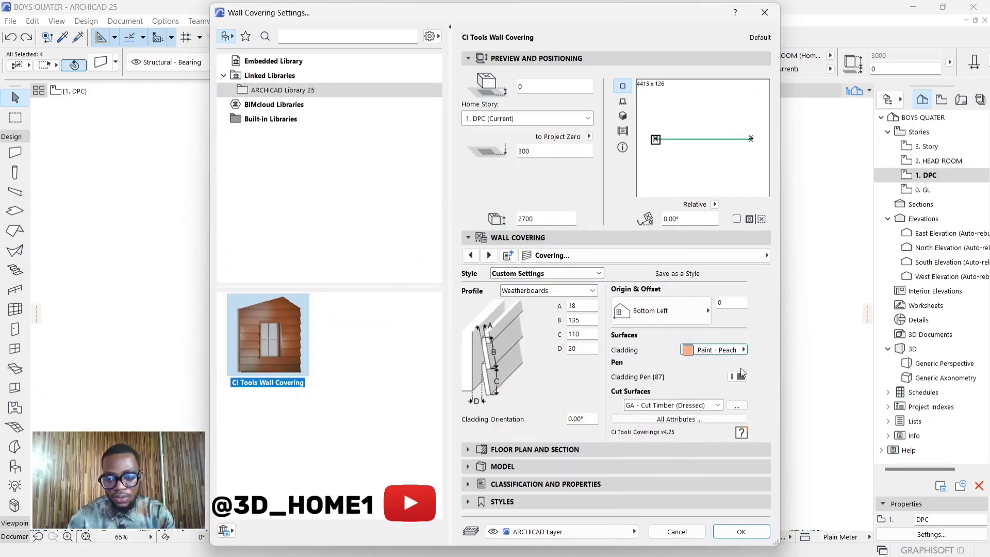
click(488, 255)
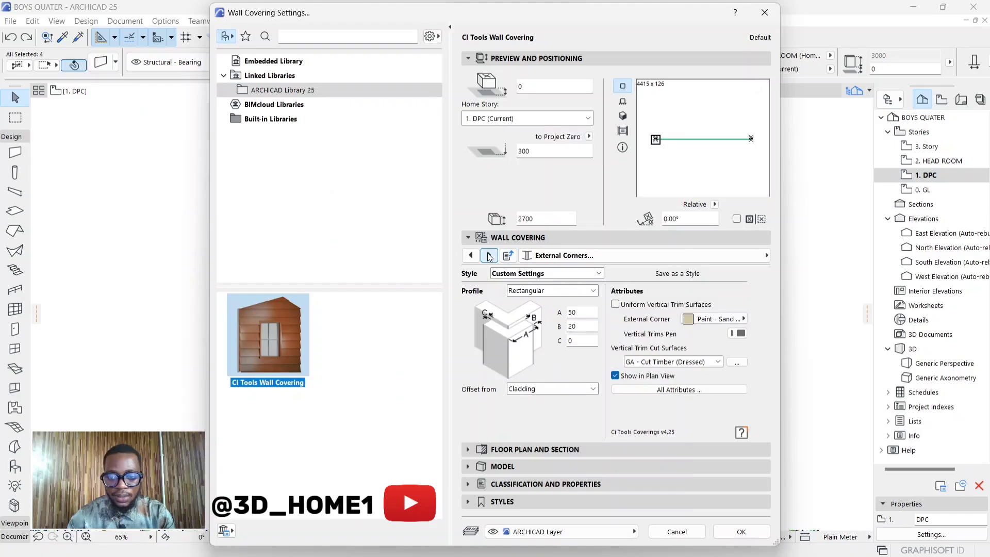
click(489, 255)
click(487, 254)
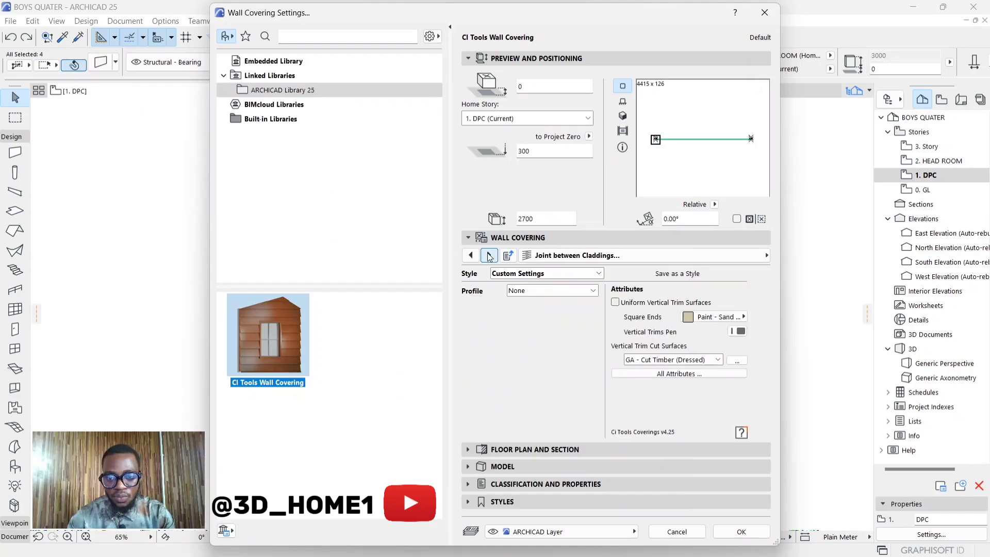
click(488, 254)
click(487, 253)
click(488, 253)
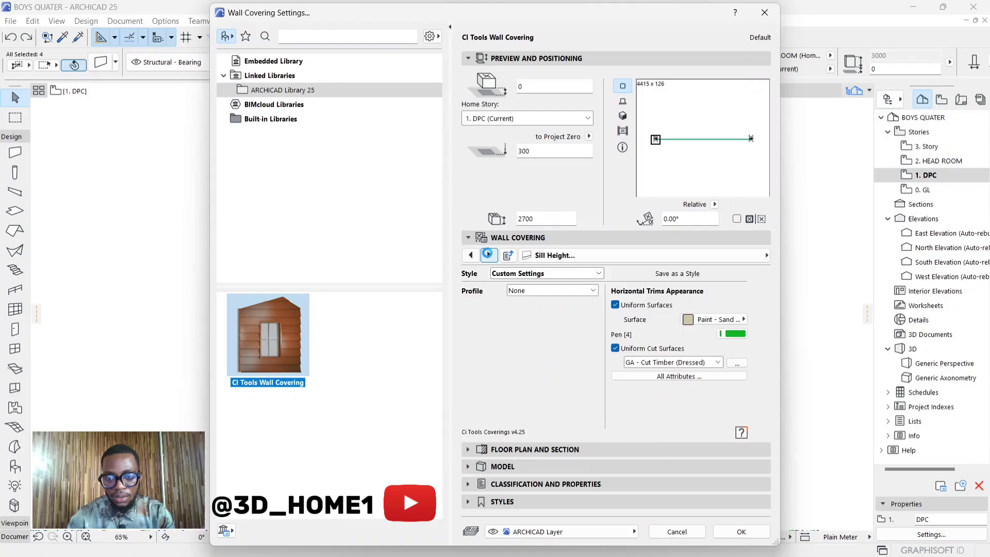
click(487, 254)
click(488, 253)
click(487, 254)
click(487, 254)
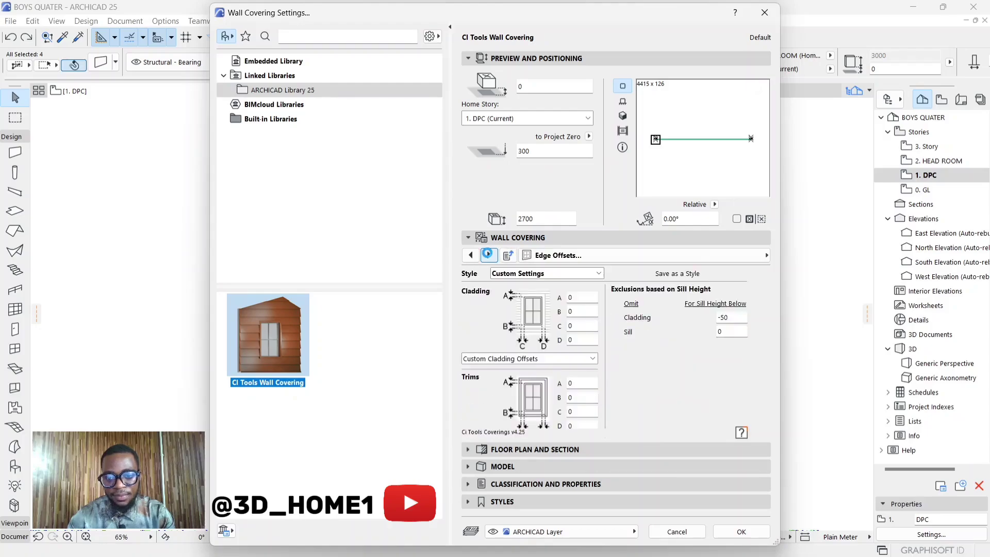
click(488, 253)
click(488, 254)
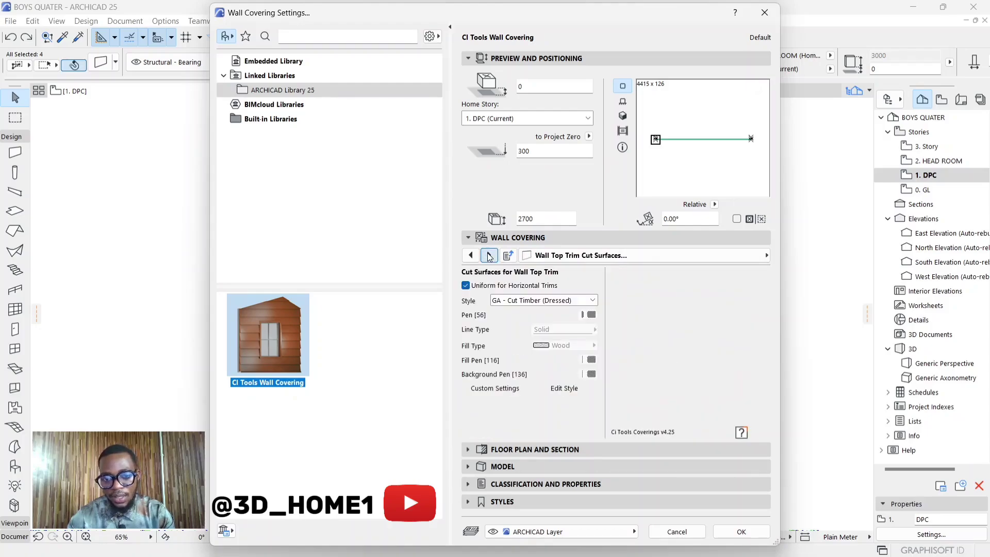
click(487, 254)
click(487, 253)
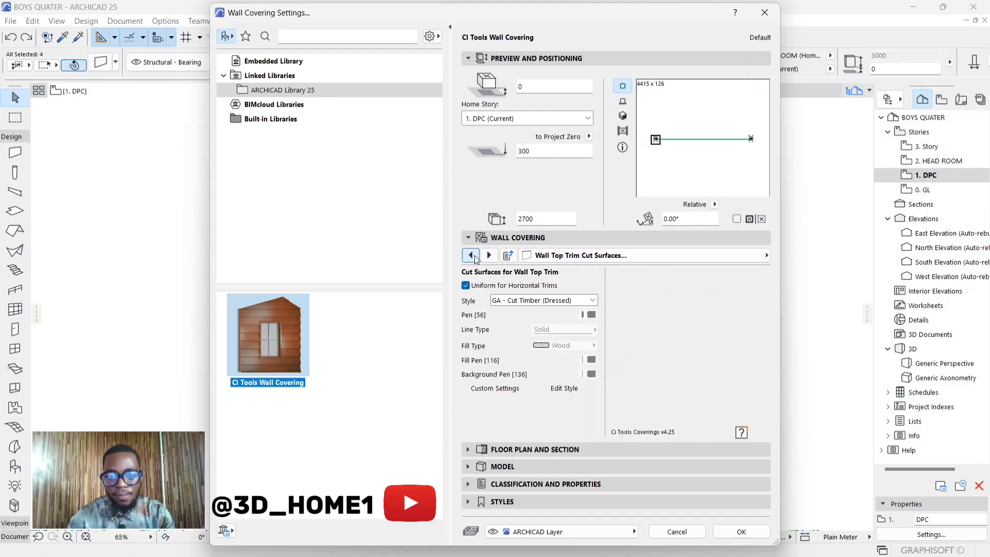
- Page back to edge offsets, jambs and wall base, then forward through head and jamb to sill trims
click(470, 255)
click(470, 255)
click(470, 255)
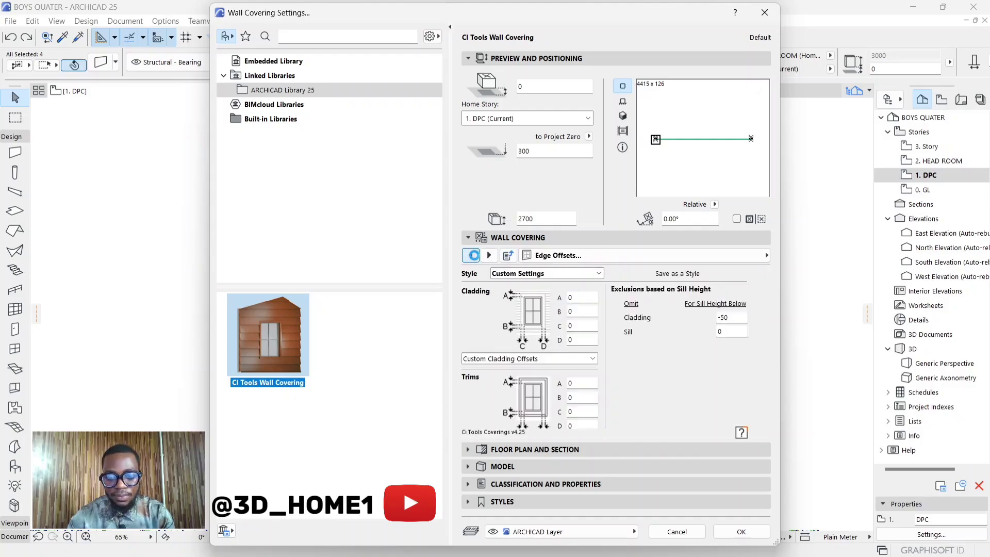
click(471, 255)
click(470, 255)
click(474, 256)
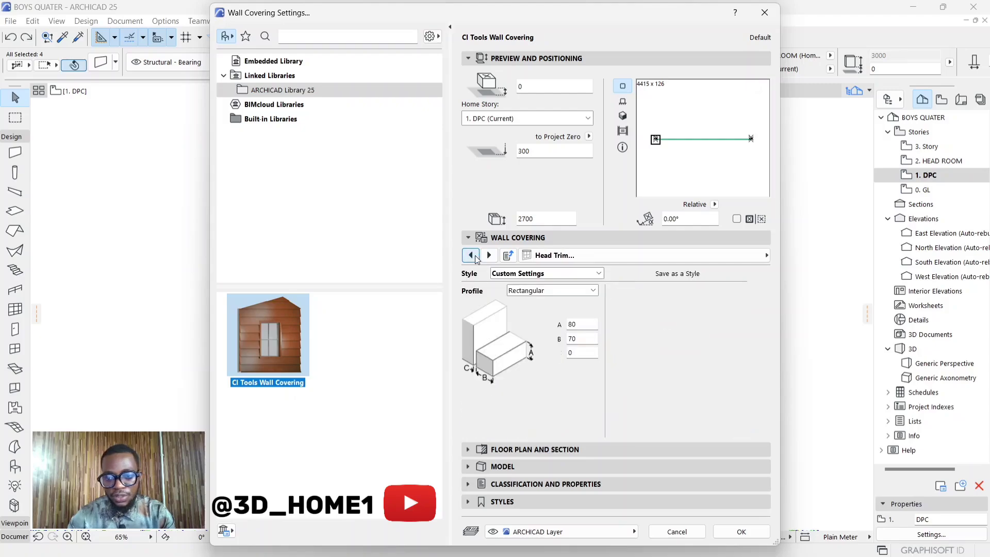
click(474, 256)
click(474, 256)
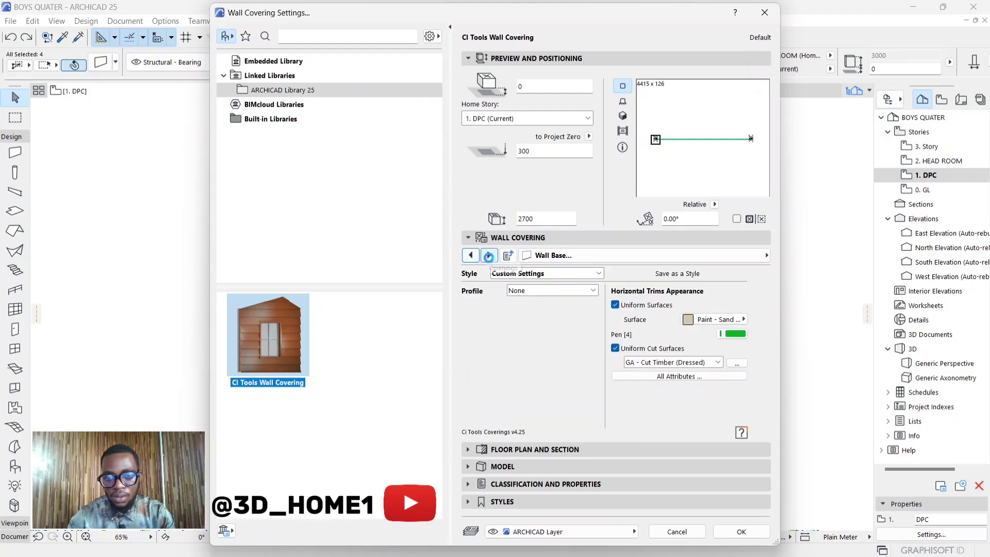
click(489, 255)
click(488, 255)
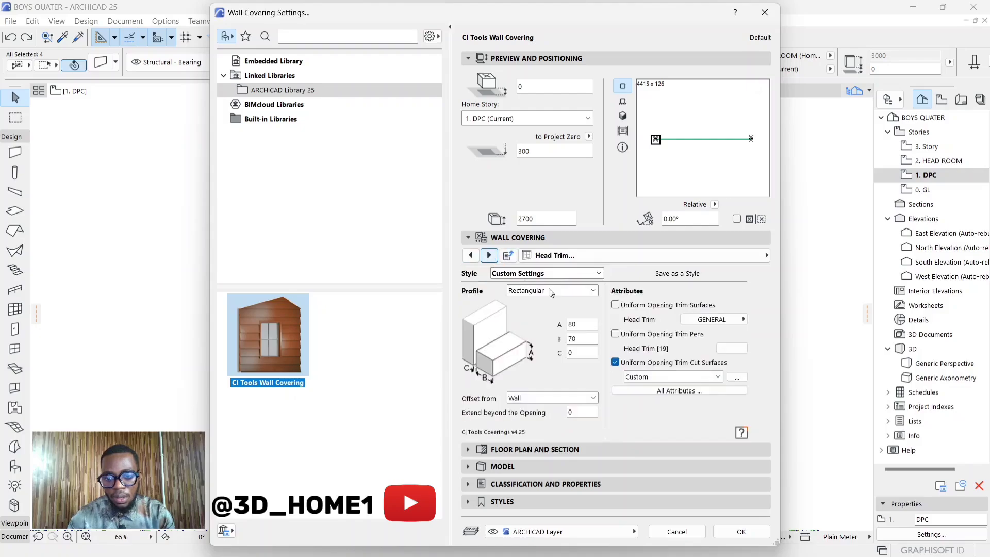
click(489, 255)
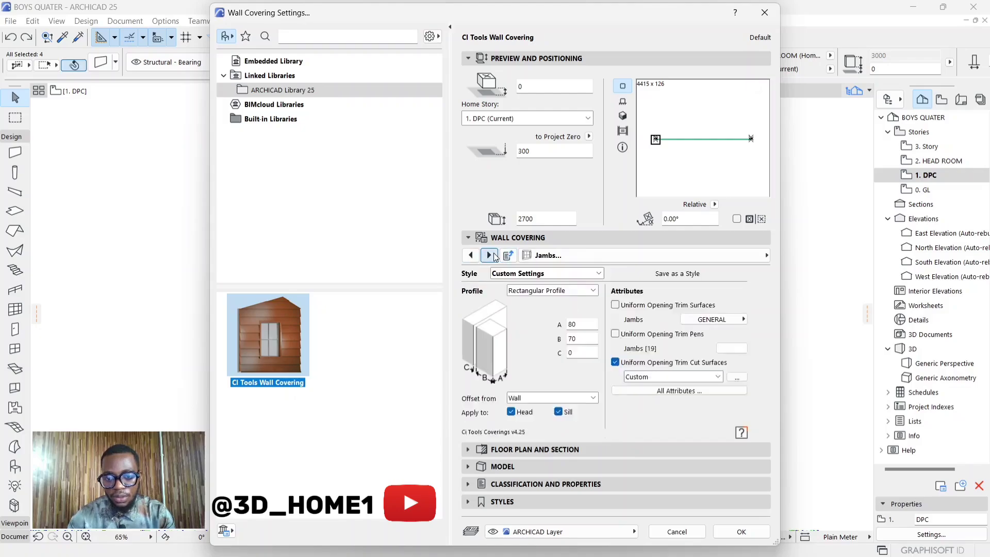
click(489, 255)
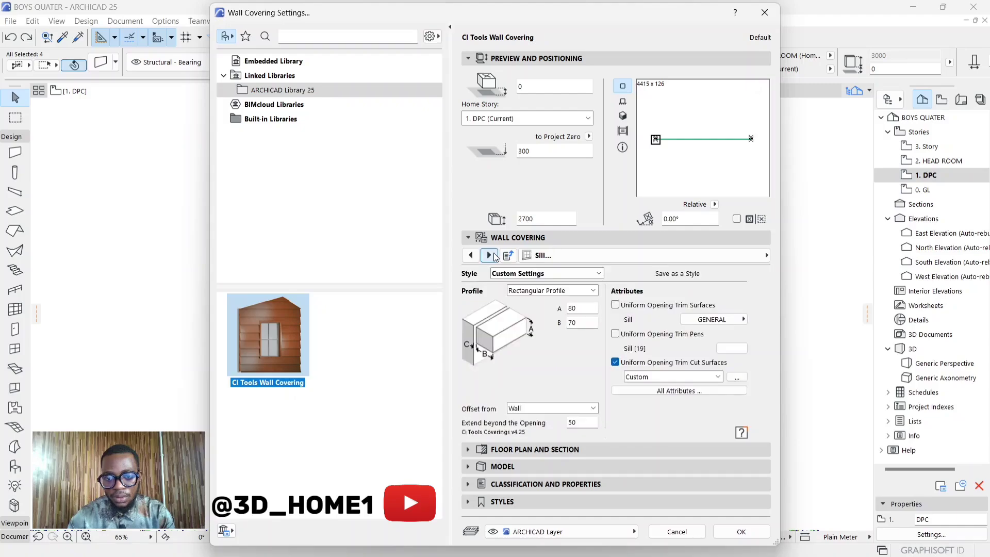
- Give the sill trim brown pen 144, confirm, and place the covering on the wall's outer face
click(730, 348)
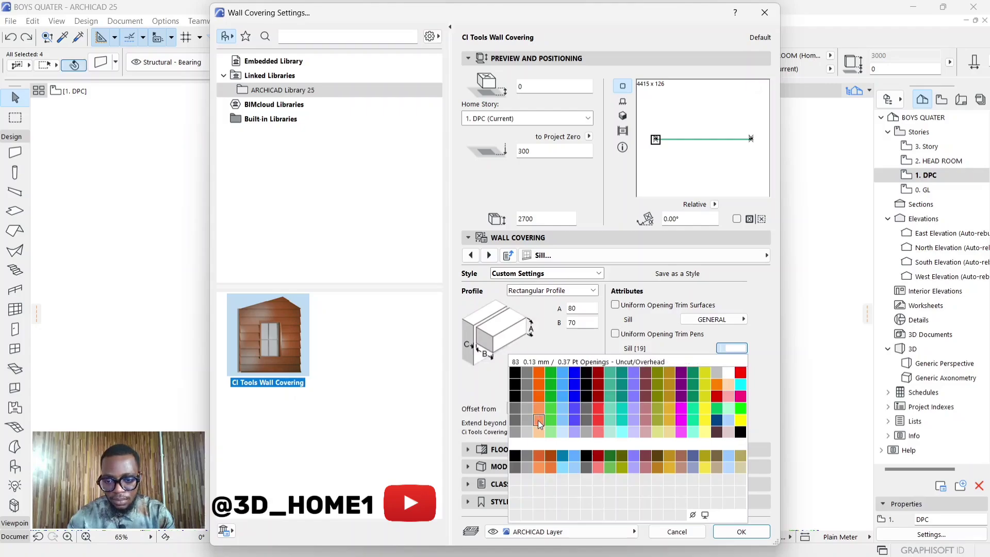
click(550, 457)
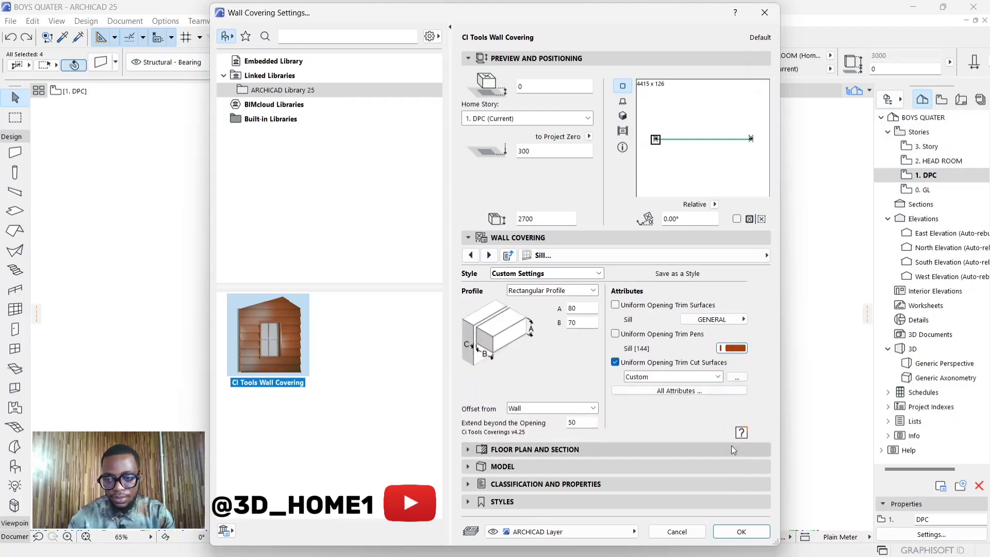
click(740, 530)
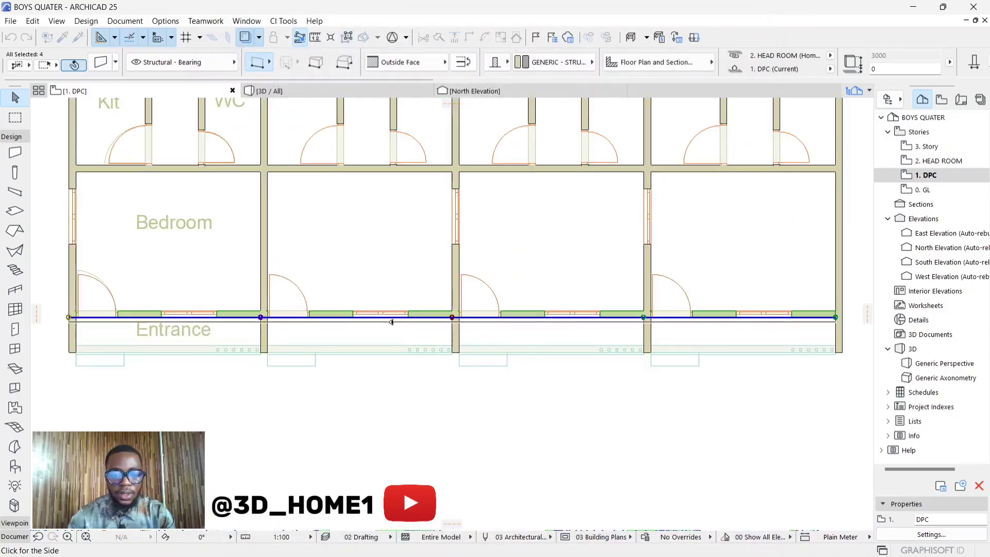
scroll(356, 323, up, 2)
scroll(337, 313, up, 3)
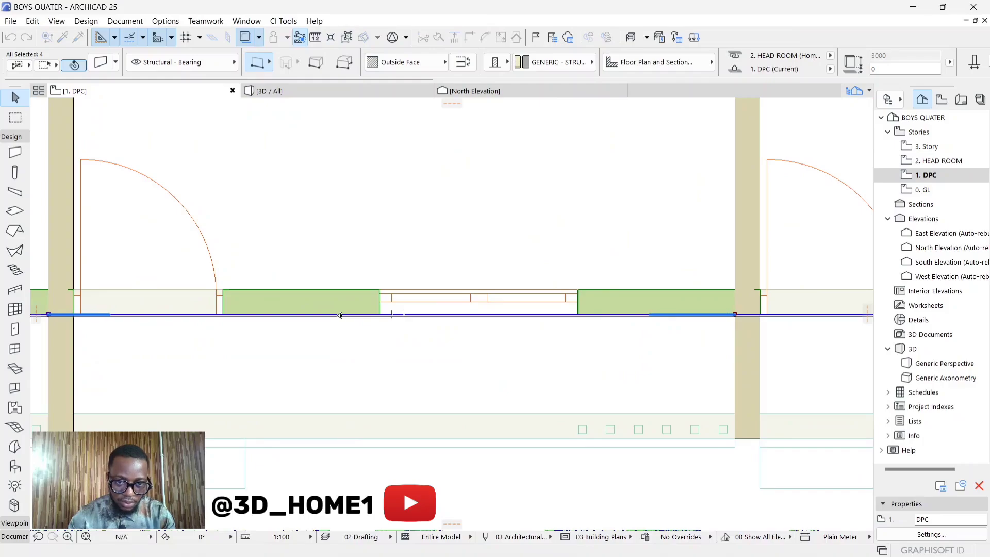
click(340, 317)
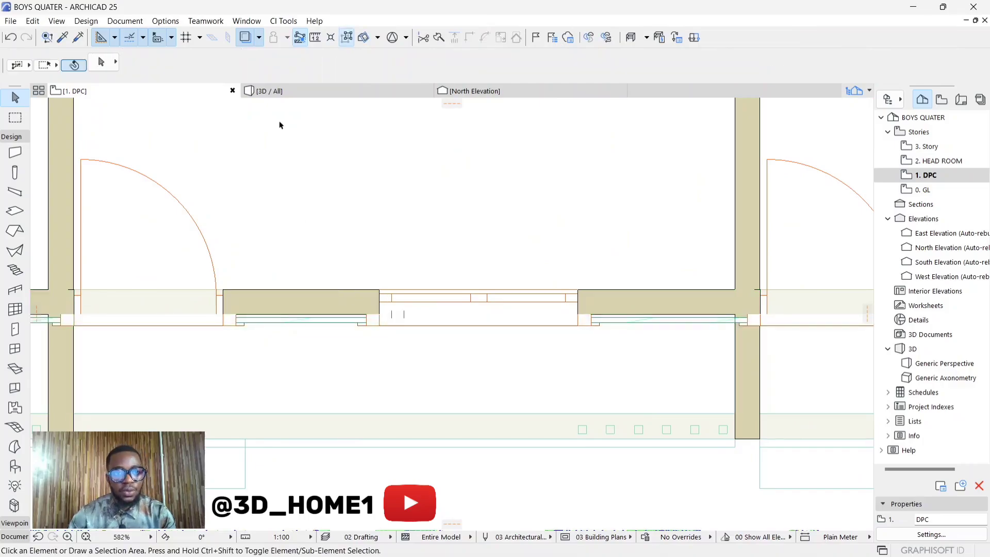
click(269, 91)
- Orbit and zoom the 3D view round to a frontal view of the building
scroll(257, 330, up, 2)
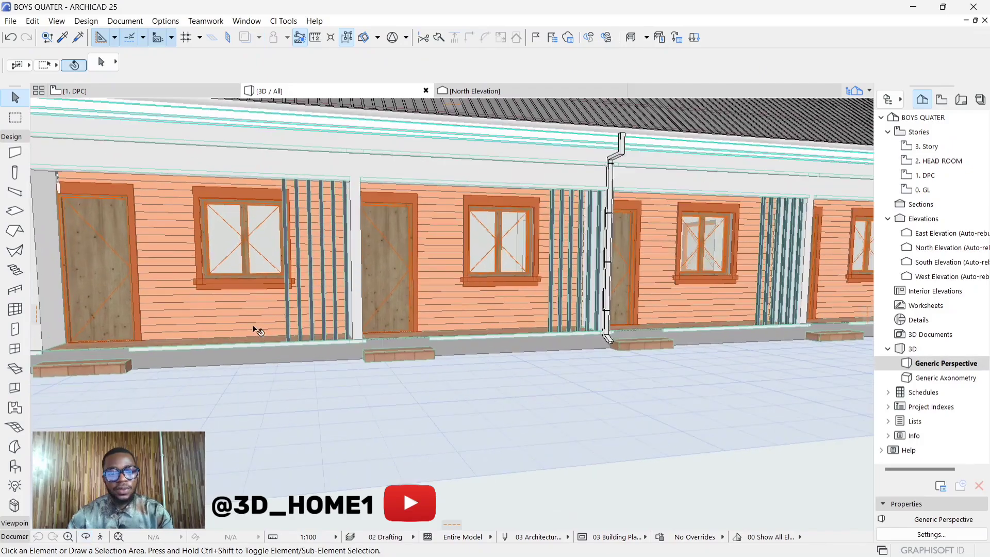
scroll(282, 309, down, 2)
shift+middle_drag(453, 309, 358, 307)
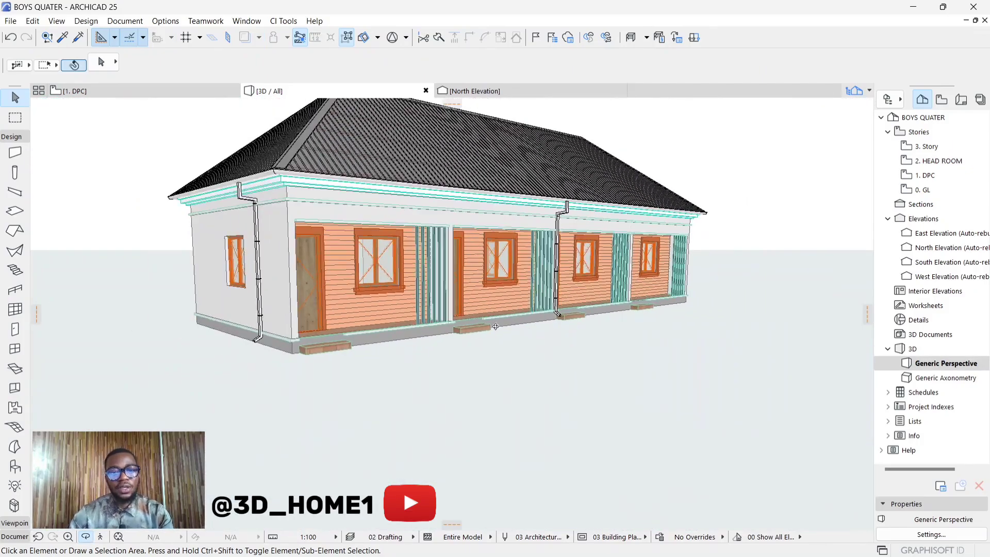
scroll(359, 308, up, 4)
scroll(358, 308, up, 8)
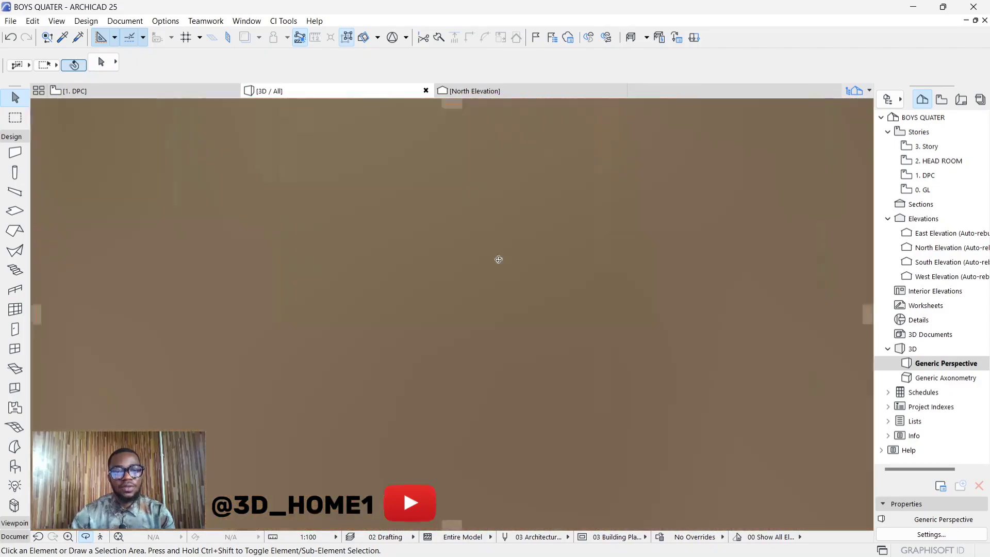
scroll(499, 260, down, 5)
shift+middle_drag(415, 194, 331, 319)
scroll(382, 276, down, 3)
scroll(332, 319, down, 3)
shift+middle_drag(272, 283, 328, 287)
- Select the four entrance wall coverings and open their Wall Covering Settings with Ctrl+T
click(304, 278)
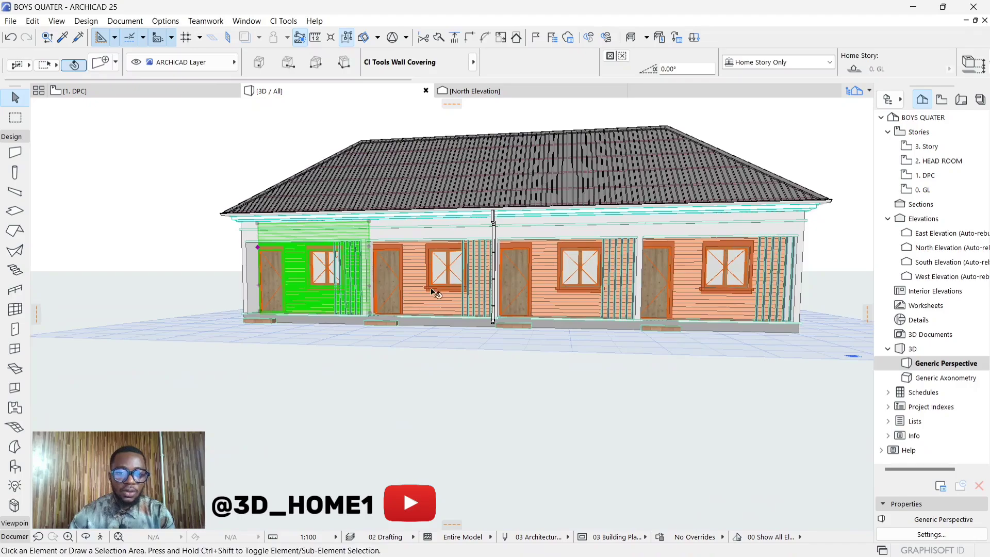
key(Escape)
click(418, 302)
shift+click(308, 296)
shift+click(565, 319)
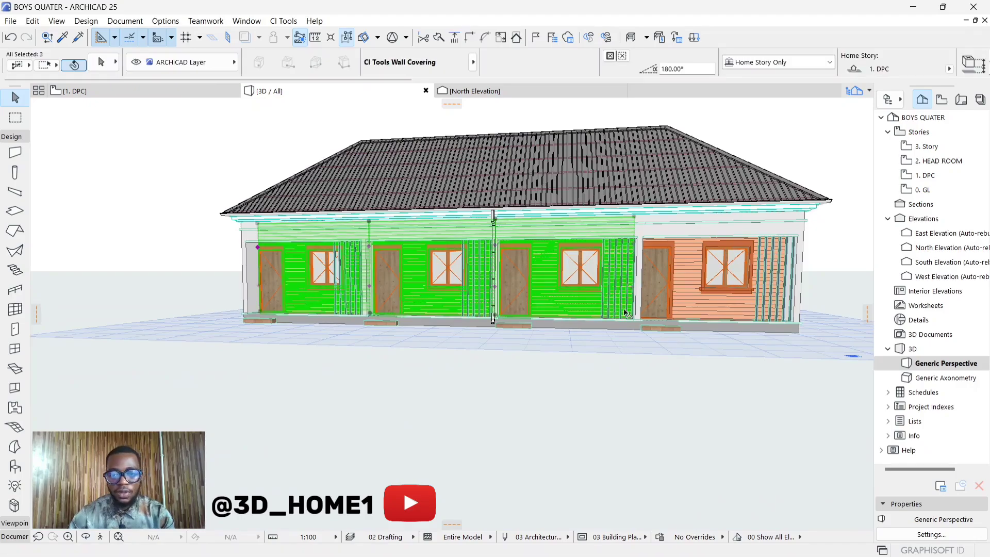
shift+click(642, 308)
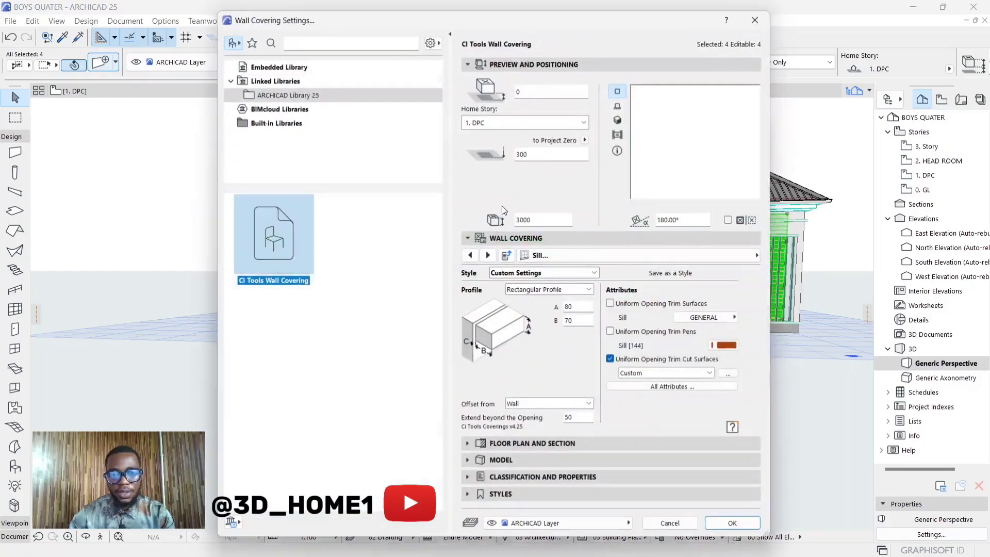
key(ctrl+t)
- Page back through the covering settings past the joint between claddings page
click(474, 256)
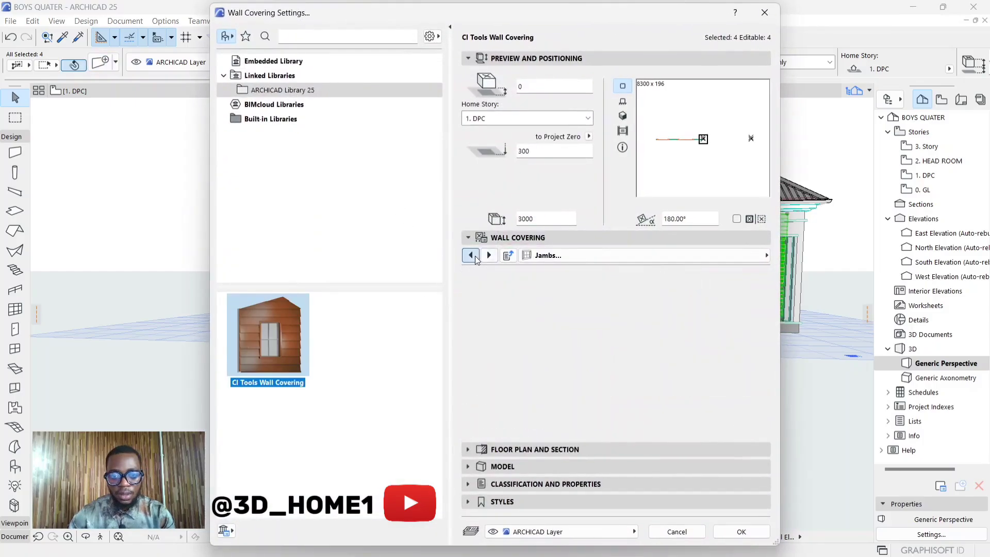
click(474, 255)
click(475, 256)
click(475, 256)
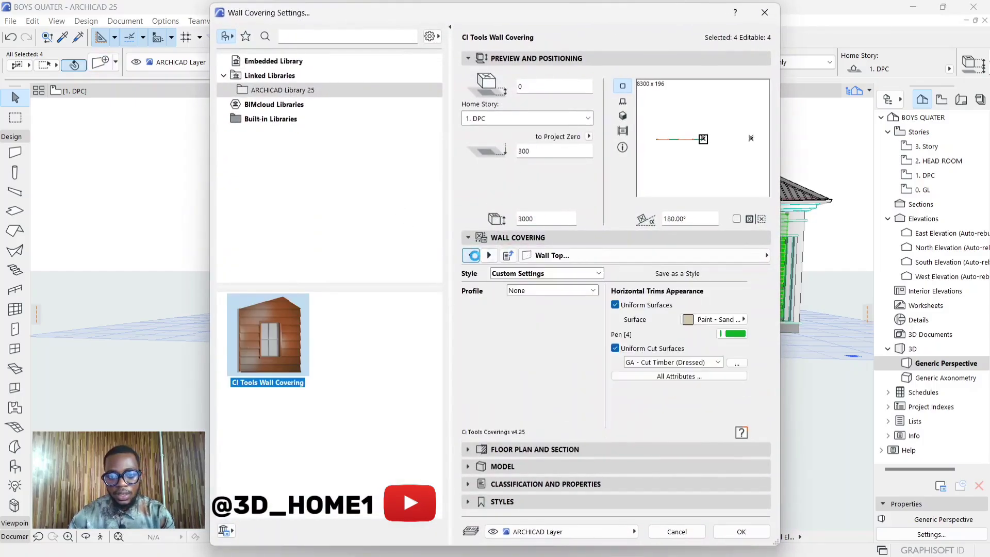
click(473, 255)
click(473, 256)
click(473, 255)
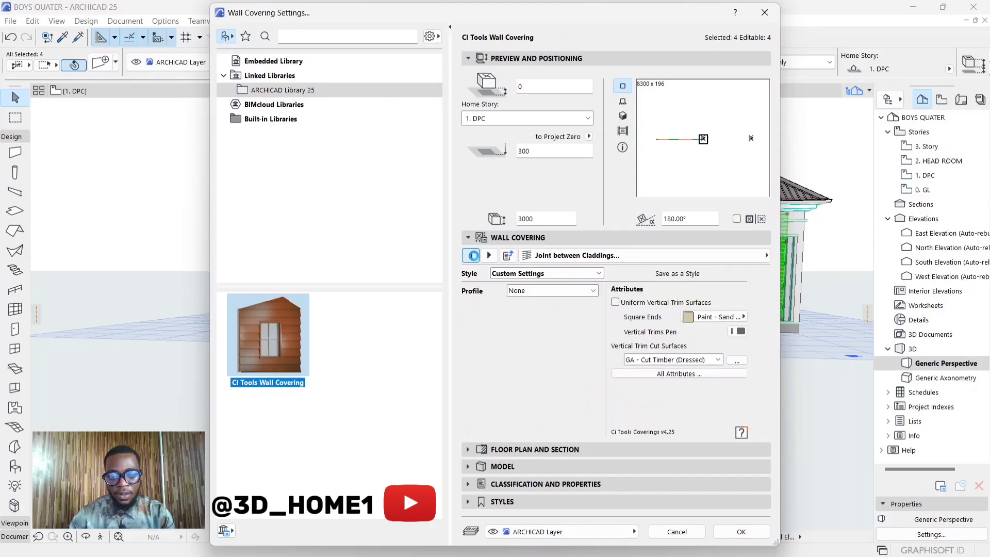
click(473, 255)
- On the Covering page, set the Cladding surface to Wood - Oak Light and confirm
click(473, 256)
click(473, 255)
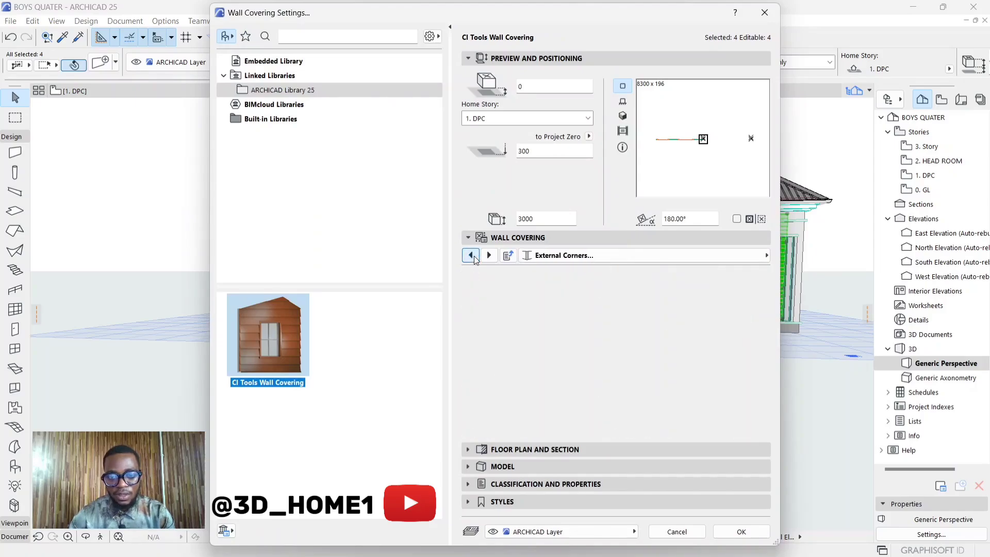
click(473, 255)
click(473, 255)
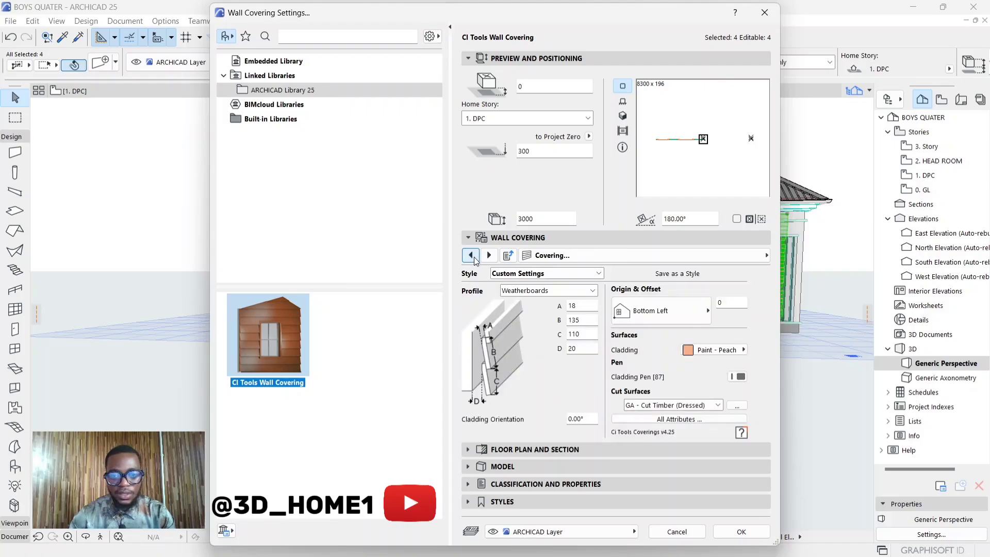
click(701, 350)
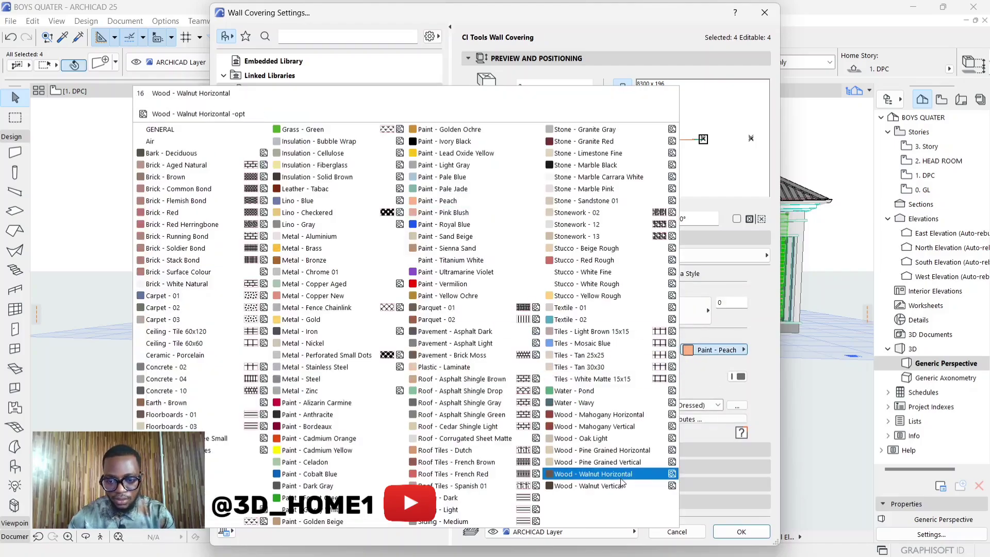
click(604, 442)
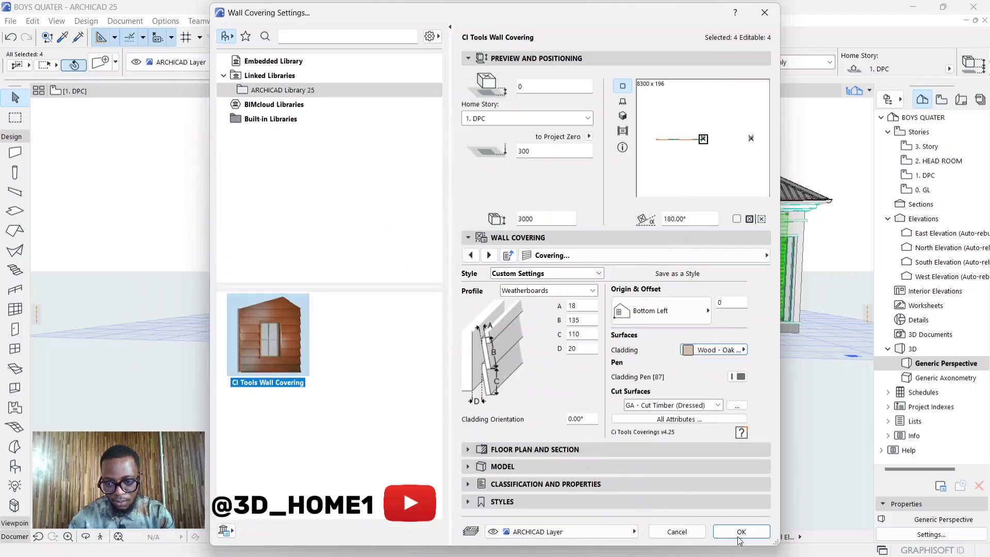
key(Return)
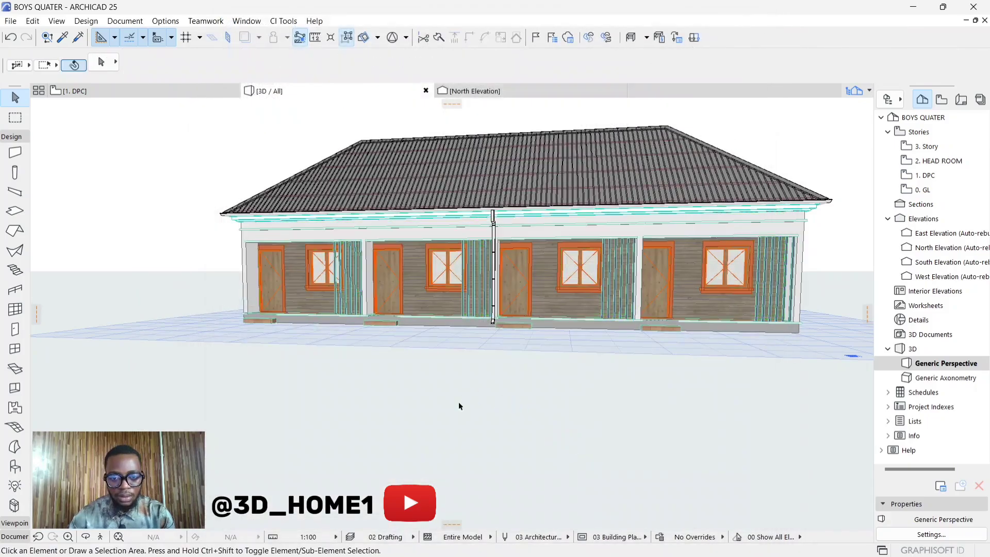
scroll(283, 281, up, 10)
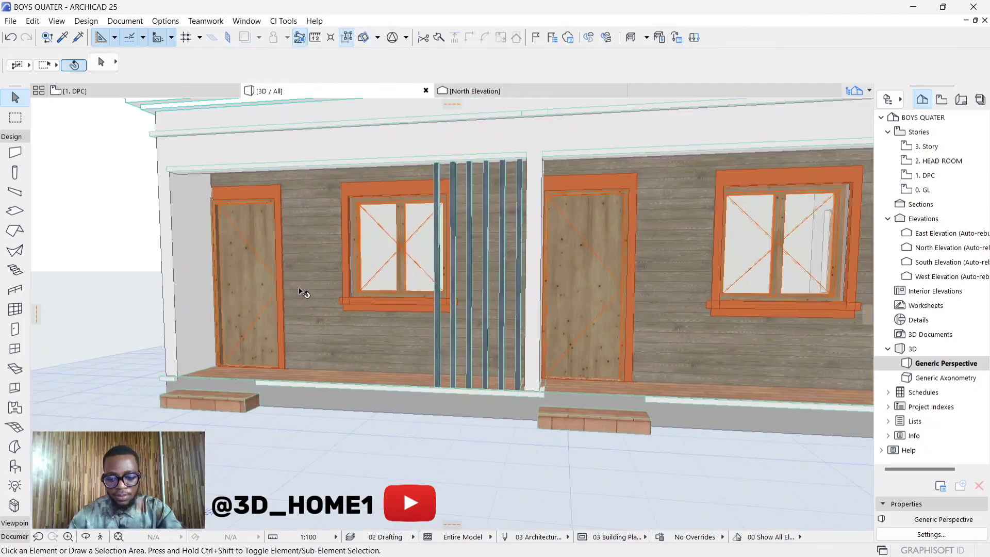
shift+middle_drag(292, 297, 355, 329)
scroll(356, 329, up, 10)
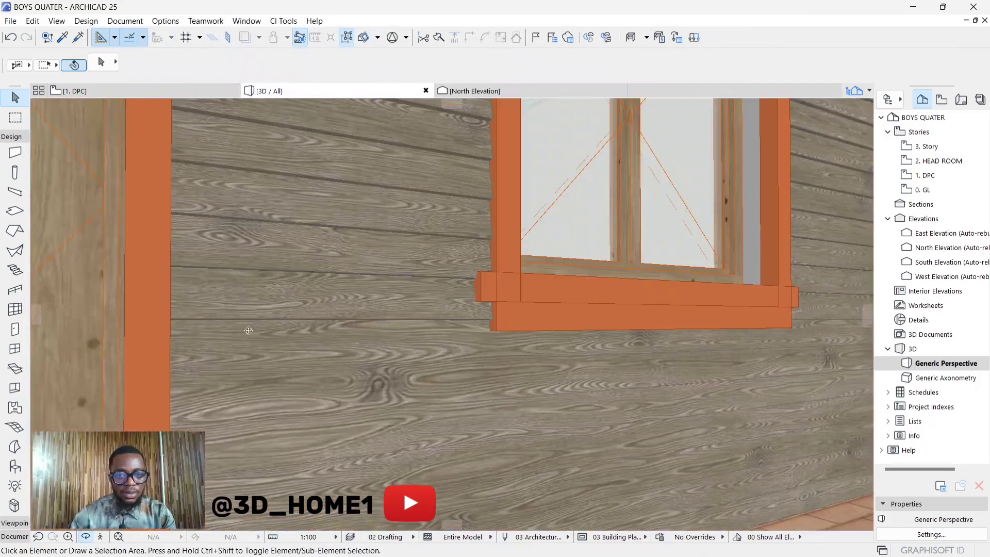
scroll(355, 329, down, 6)
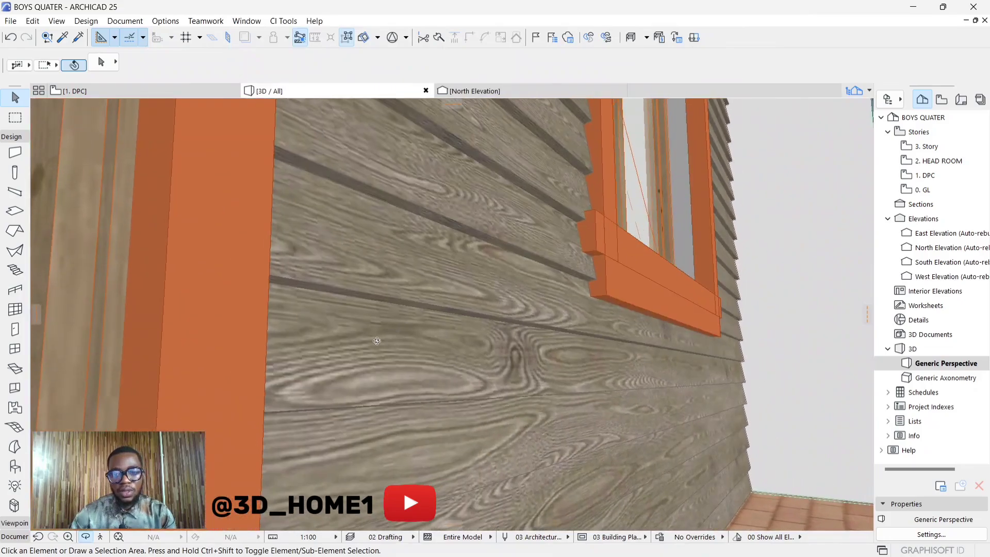
scroll(354, 346, up, 3)
scroll(354, 346, down, 5)
shift+middle_drag(354, 346, 380, 304)
scroll(401, 346, up, 3)
scroll(402, 345, down, 5)
scroll(355, 311, up, 6)
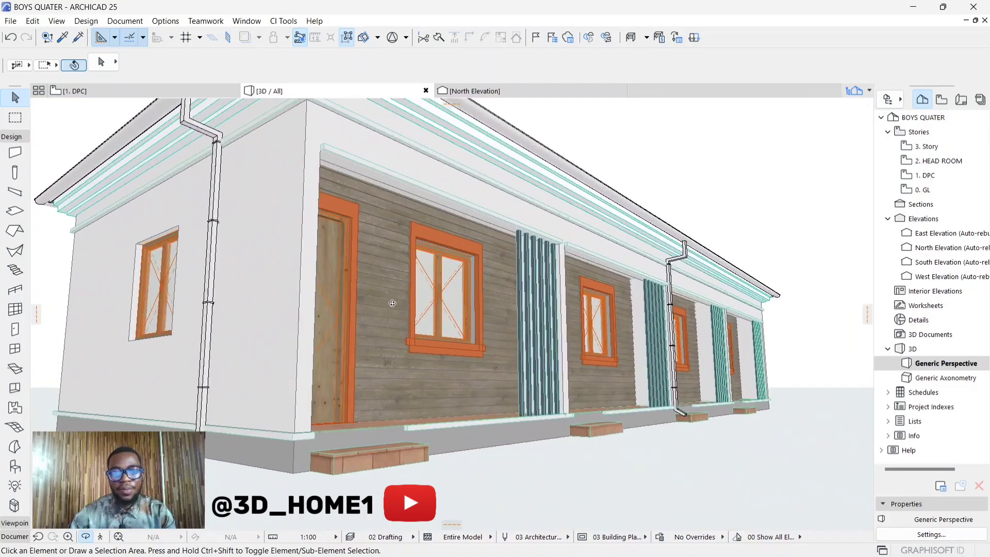